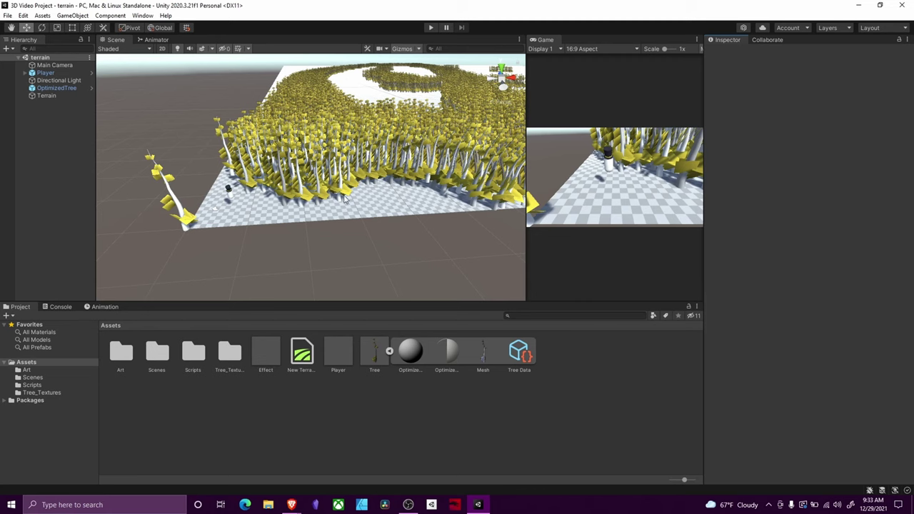
# Step: Look over the tree-covered terrain from several angles and distances, including a high view of its front corner
pyautogui.moveTo(343, 185); pyautogui.dragTo(304, 189, button='middle')
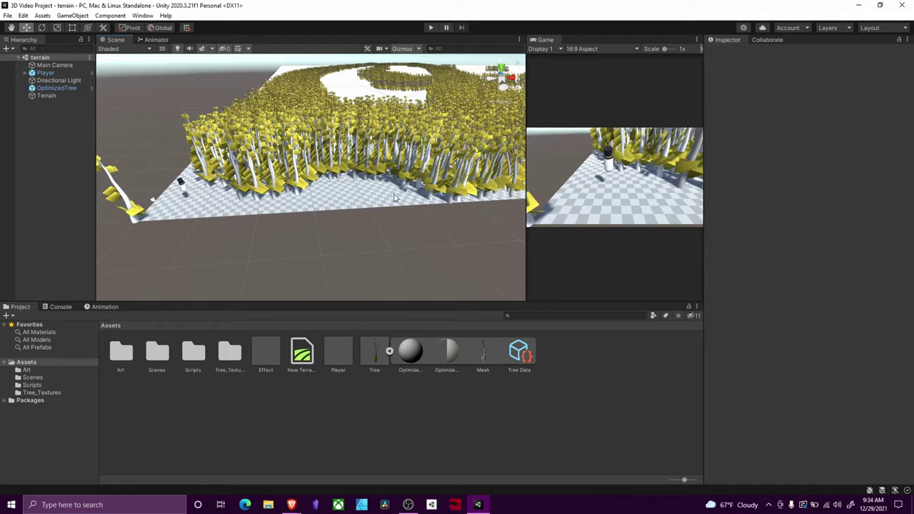
pyautogui.moveTo(348, 123); pyautogui.dragTo(311, 217, button='middle')
pyautogui.moveTo(424, 221); pyautogui.dragTo(76, 197, button='middle')
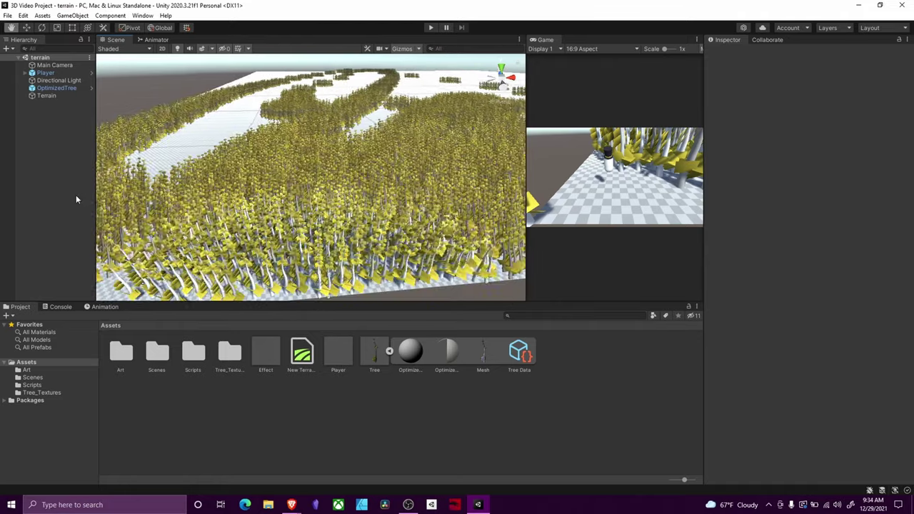
pyautogui.scroll(-2, 345, 143)
pyautogui.scroll(-3, 345, 145)
pyautogui.scroll(-2, 345, 145)
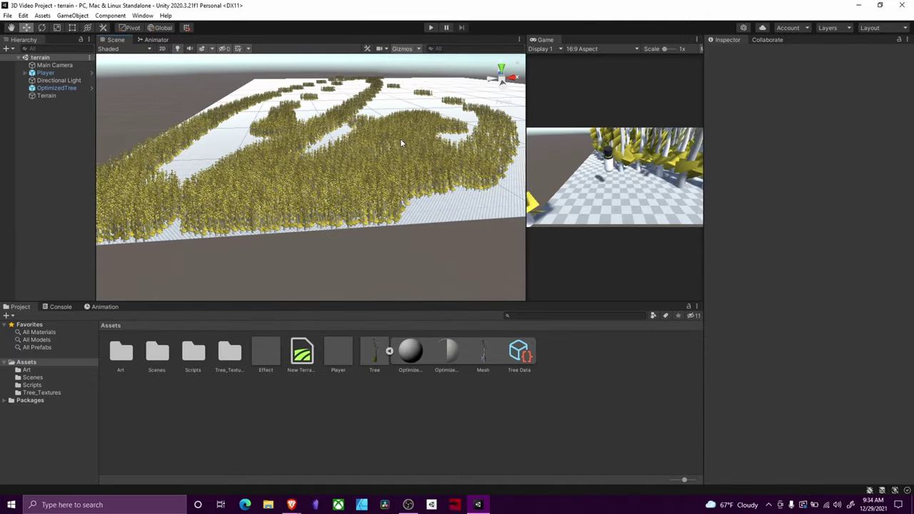
pyautogui.moveTo(400, 141); pyautogui.dragTo(388, 237, button='right')
pyautogui.moveTo(371, 109); pyautogui.dragTo(240, 349, button='middle')
pyautogui.keyDown('alt'); pyautogui.moveTo(241, 350); pyautogui.dragTo(585, 368); pyautogui.keyUp('alt')
pyautogui.moveTo(585, 369); pyautogui.dragTo(613, 73, button='middle')
pyautogui.scroll(4, 364, 191)
pyautogui.scroll(-5, 364, 193)
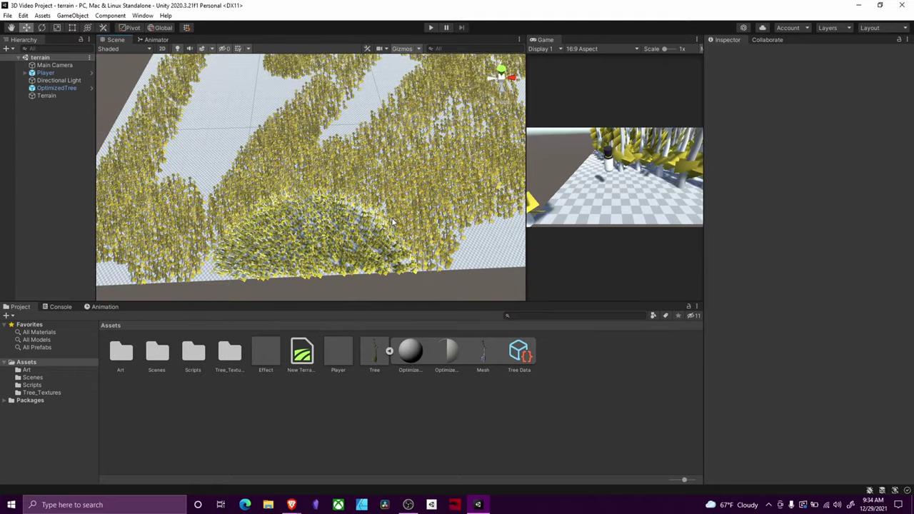
pyautogui.keyDown('alt'); pyautogui.moveTo(270, 106); pyautogui.dragTo(438, 149); pyautogui.keyUp('alt')
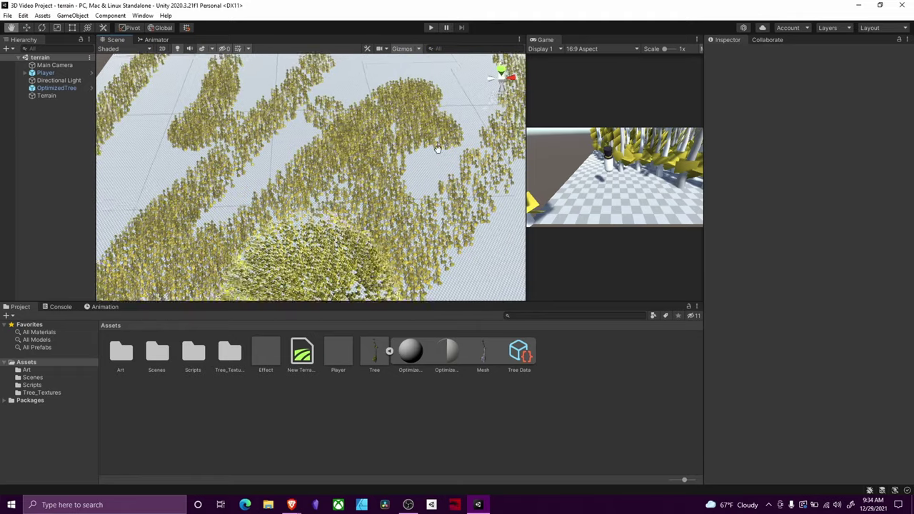
pyautogui.moveTo(438, 148); pyautogui.dragTo(746, 3, button='middle')
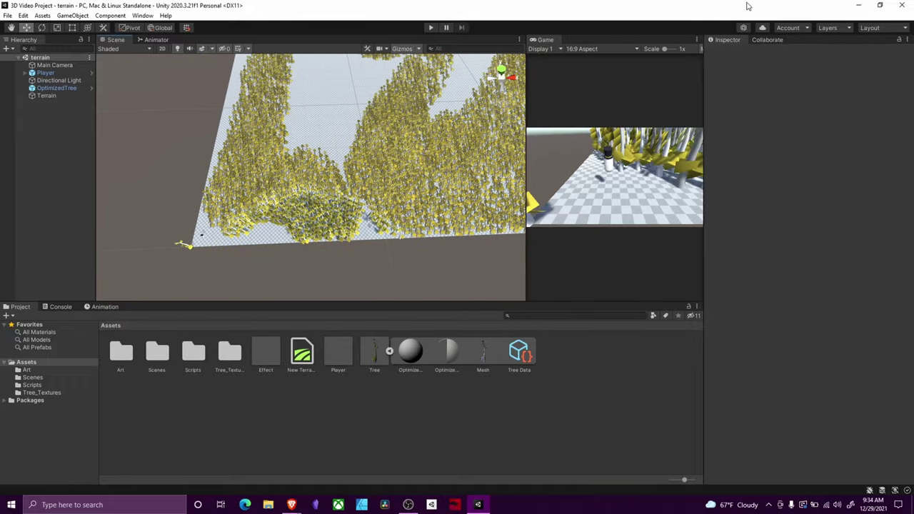
# Step: Review the 3D object types, then go through the Terrain object's tools and settings and leave Paint Trees active
pyautogui.rightClick(55, 125)
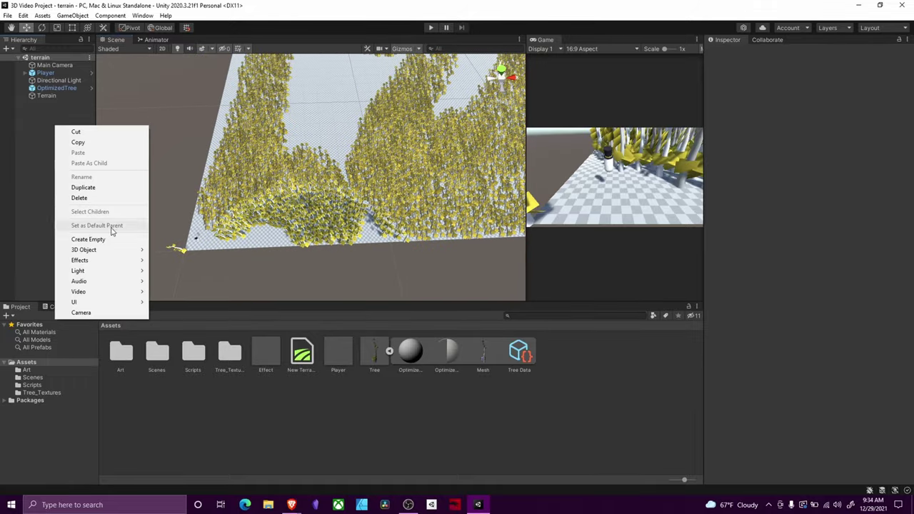
pyautogui.moveTo(132, 250)
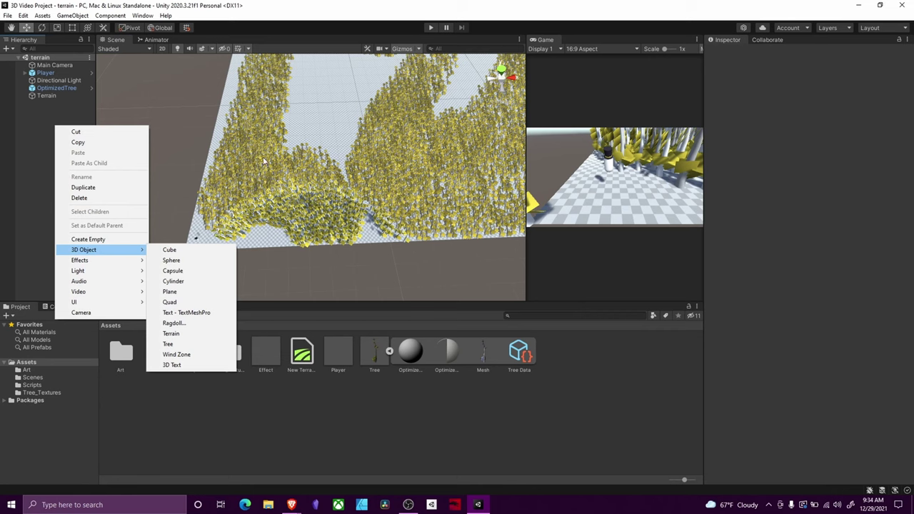
pyautogui.click(71, 96)
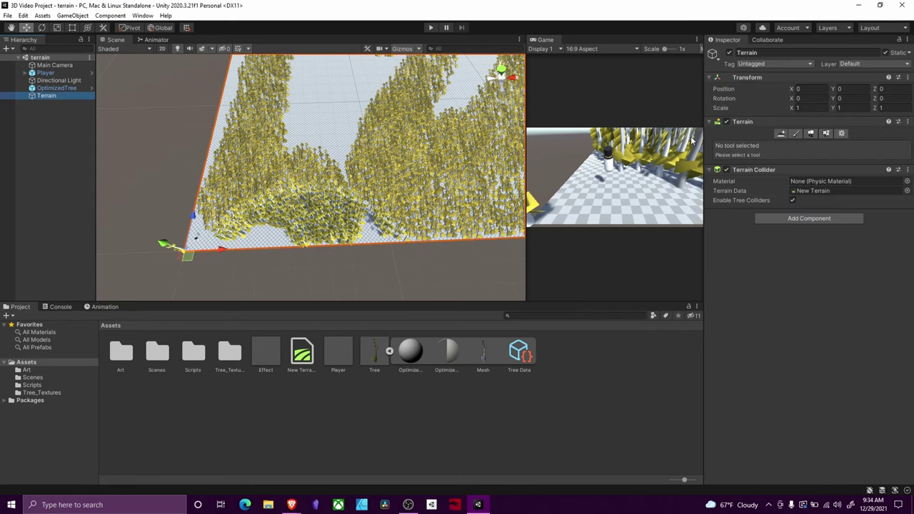
pyautogui.click(785, 134)
pyautogui.click(796, 135)
pyautogui.click(810, 134)
pyautogui.click(841, 135)
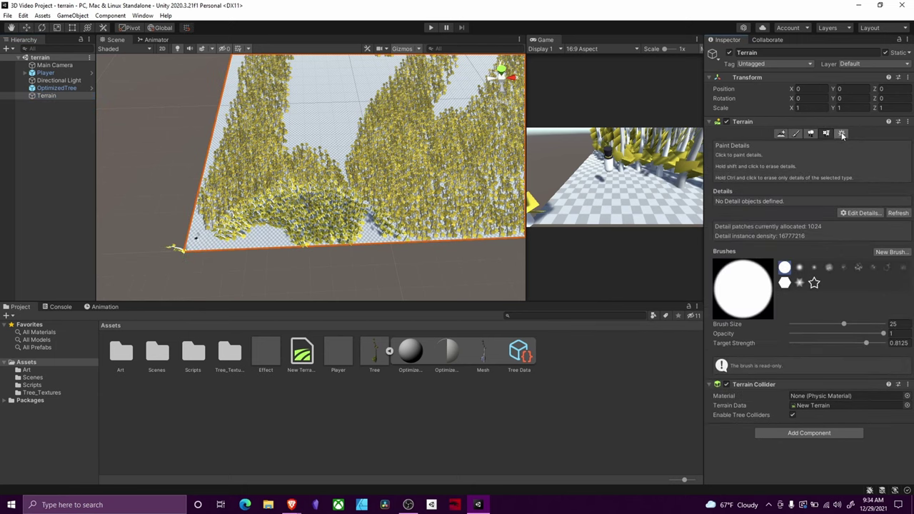
pyautogui.click(841, 135)
pyautogui.click(808, 136)
pyautogui.click(841, 134)
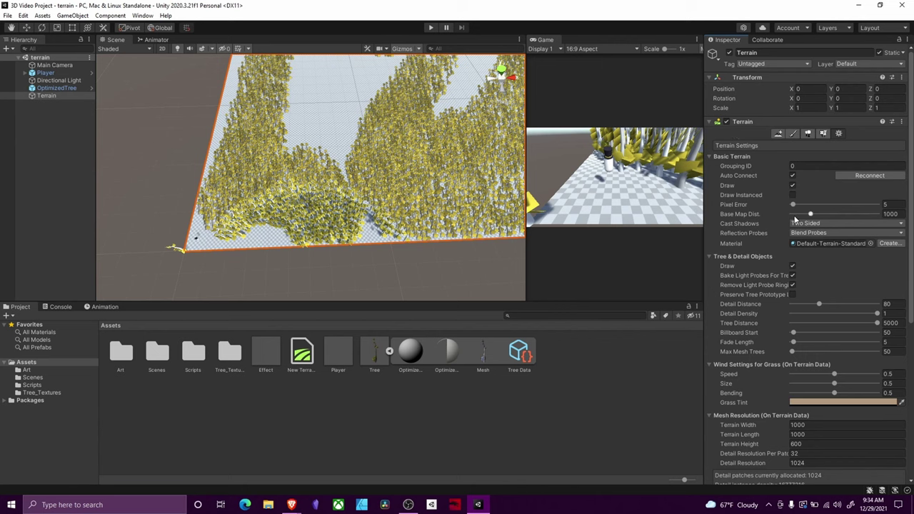
pyautogui.click(803, 134)
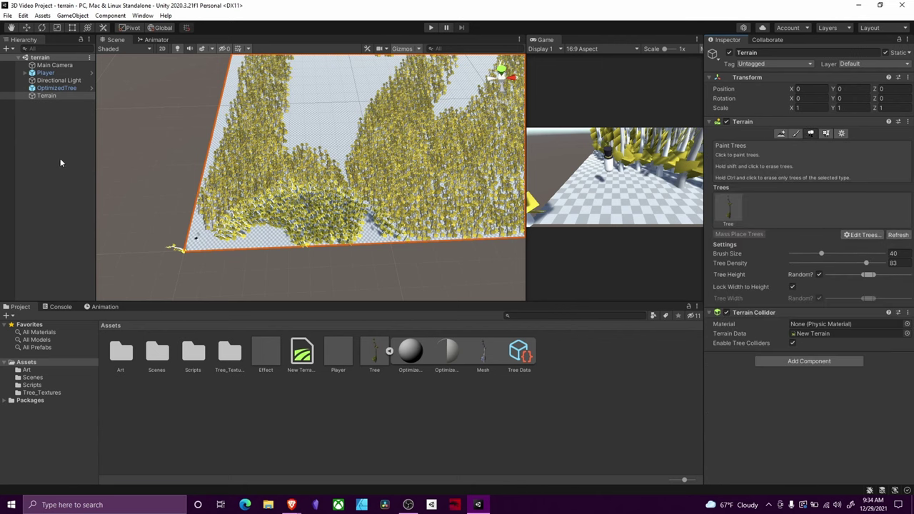
# Step: Compare the OptimizedTree and Terrain objects' properties and check the 3D object types available for creating them
pyautogui.click(52, 130)
pyautogui.click(62, 88)
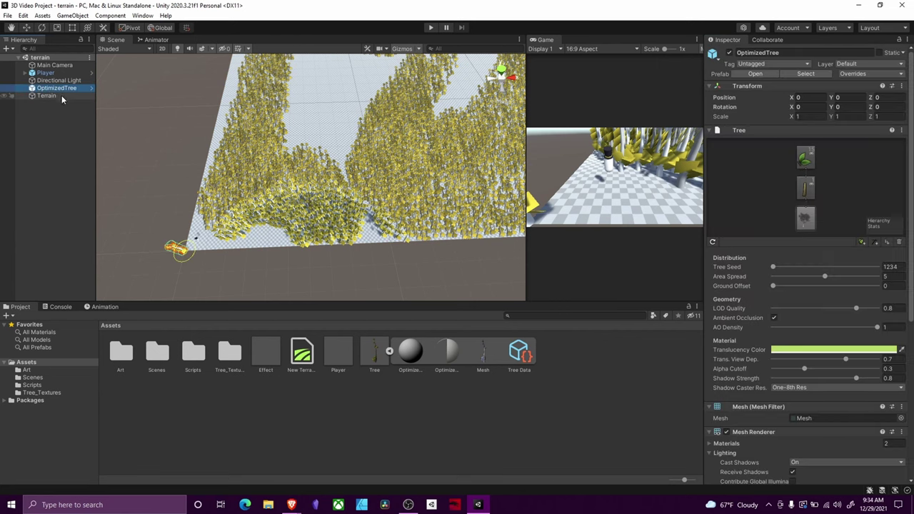
pyautogui.click(61, 95)
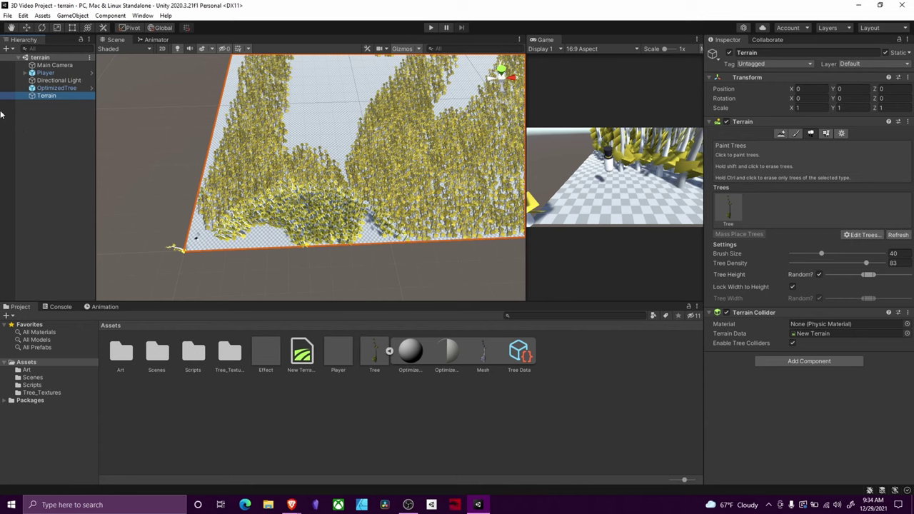
pyautogui.click(67, 131)
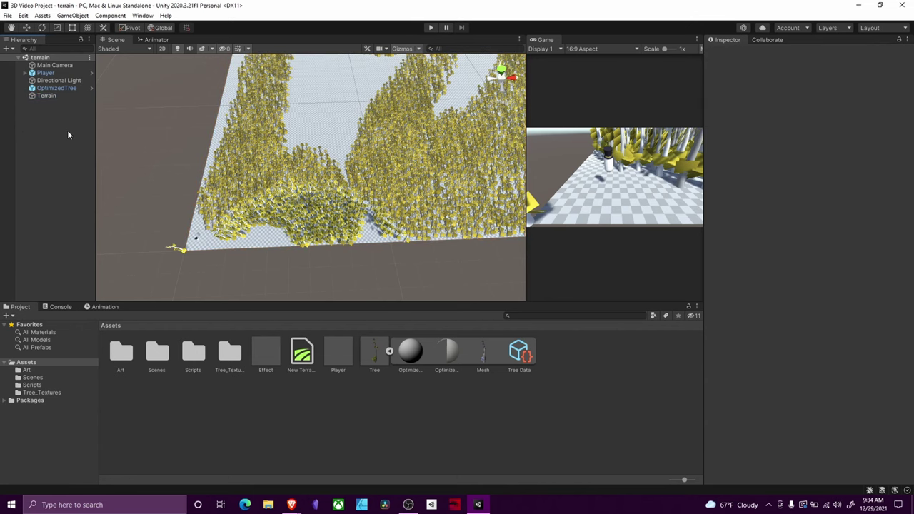
pyautogui.rightClick(29, 119)
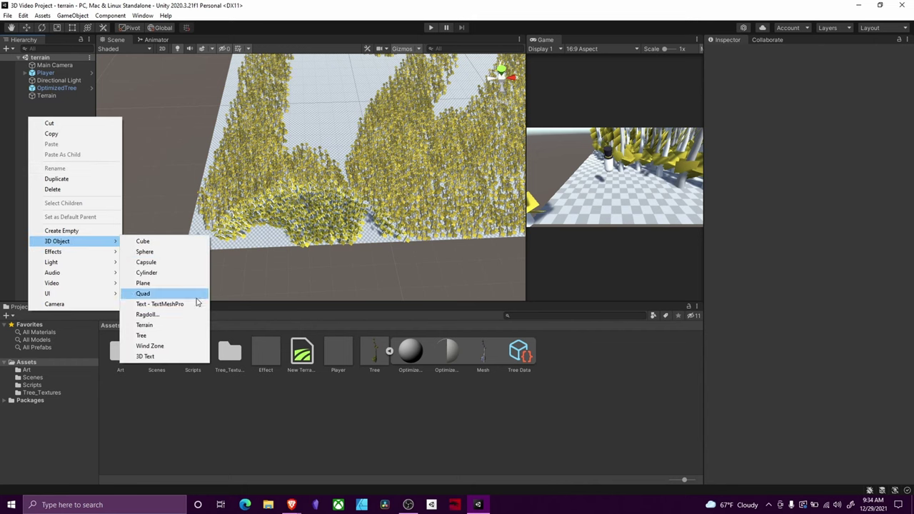
# Step: Inspect the OptimizedTree object's properties and view the single tree up close at the terrain's corner
pyautogui.click(63, 88)
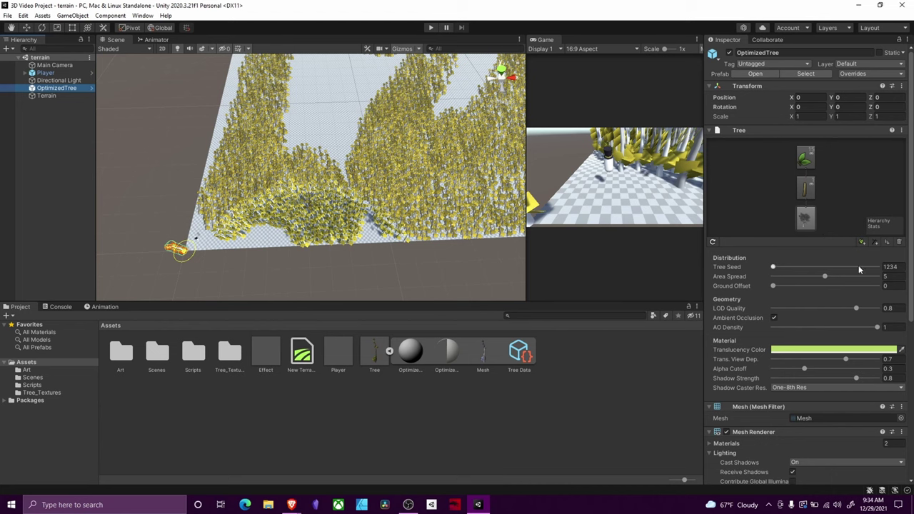
pyautogui.scroll(-6, 824, 282)
pyautogui.scroll(6, 837, 389)
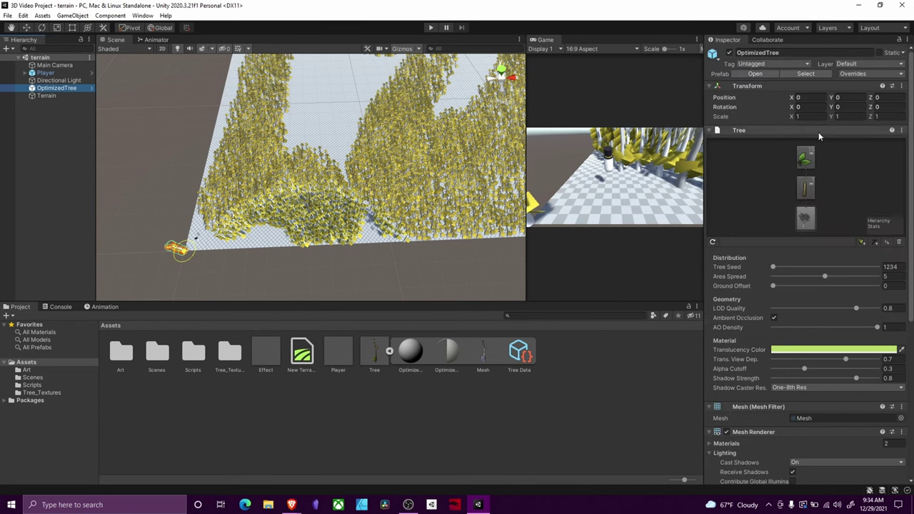
pyautogui.scroll(8, 198, 261)
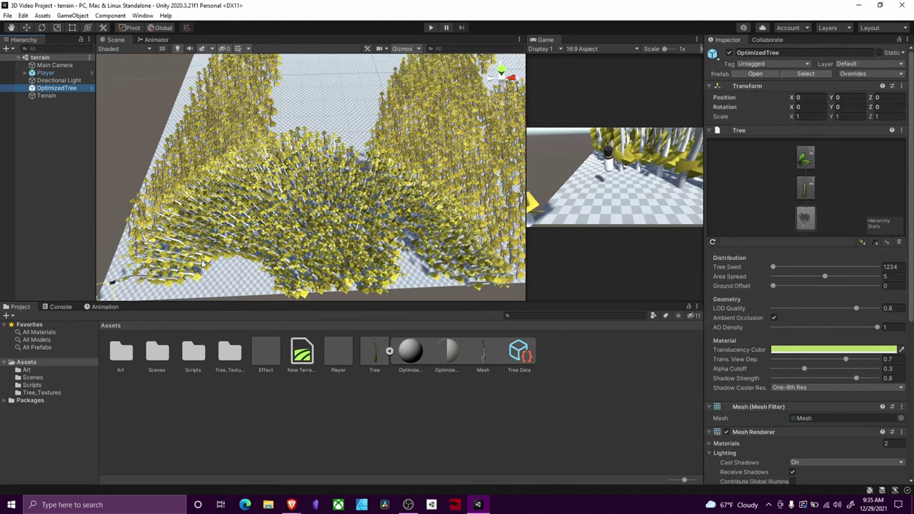
pyautogui.moveTo(200, 263); pyautogui.dragTo(349, 215, button='middle')
pyautogui.scroll(4, 360, 127)
pyautogui.scroll(3, 361, 127)
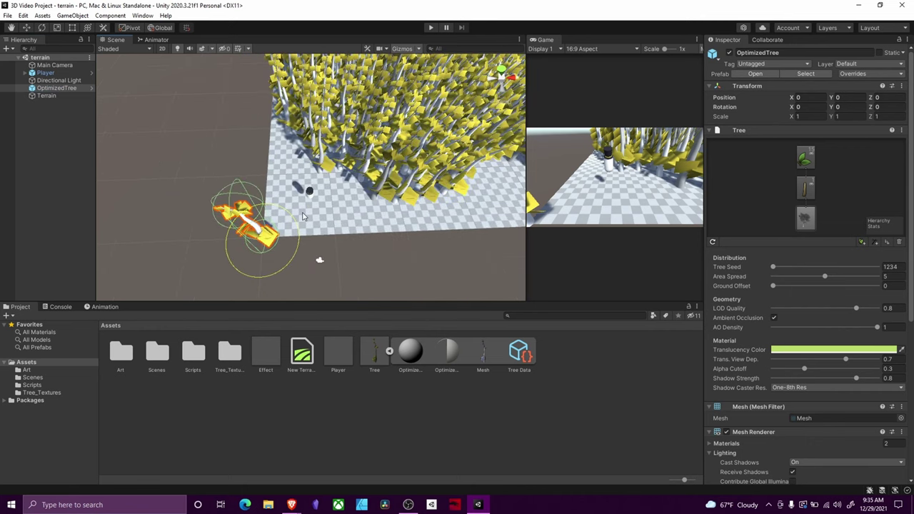
pyautogui.moveTo(297, 204); pyautogui.dragTo(299, 170, button='middle')
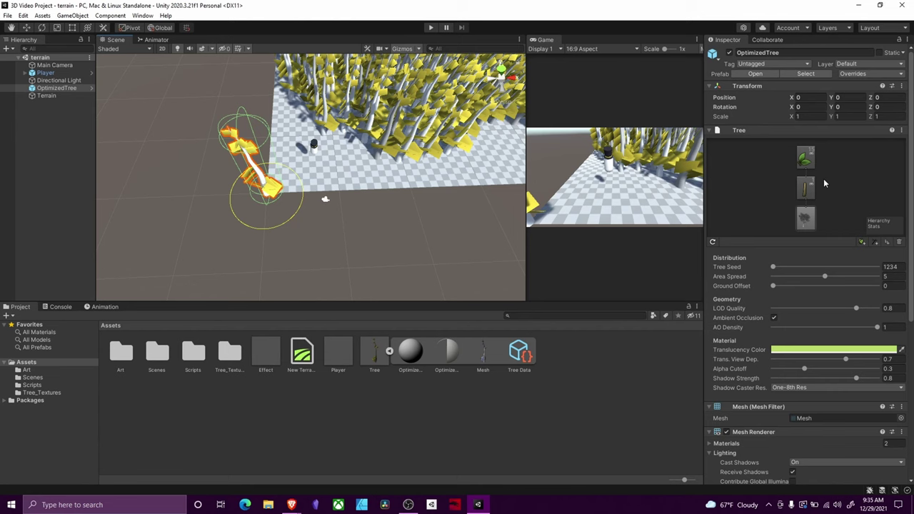
# Step: Examine the OptimizedTree's Capsule Collider and check the capsule collider options among the addable components
pyautogui.scroll(-5, 816, 282)
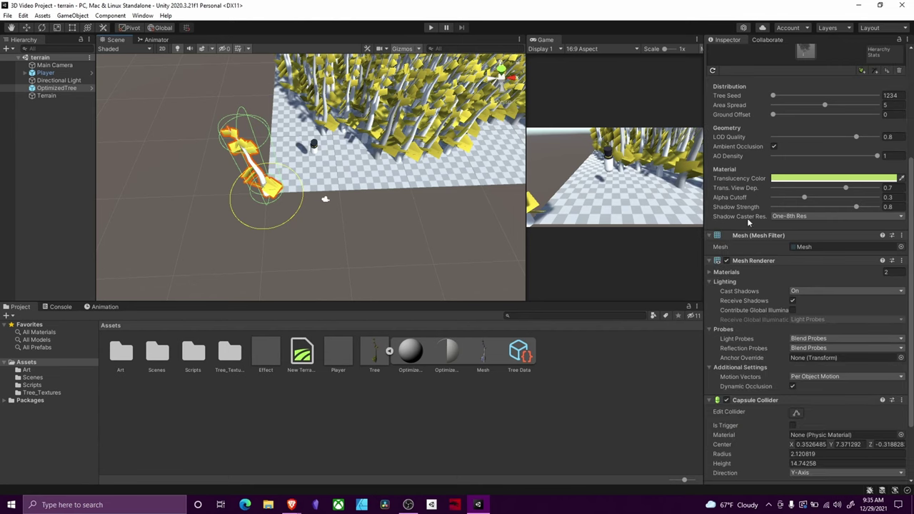
pyautogui.scroll(-3, 788, 234)
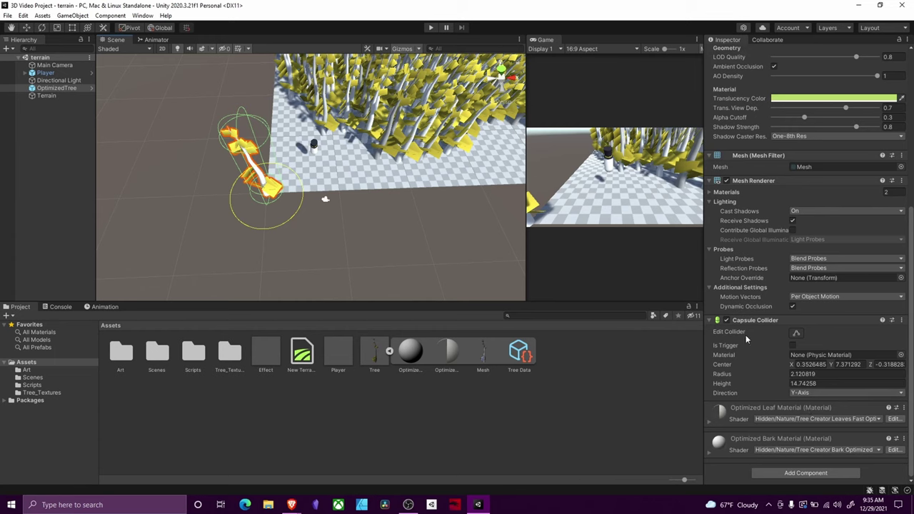
pyautogui.click(805, 473)
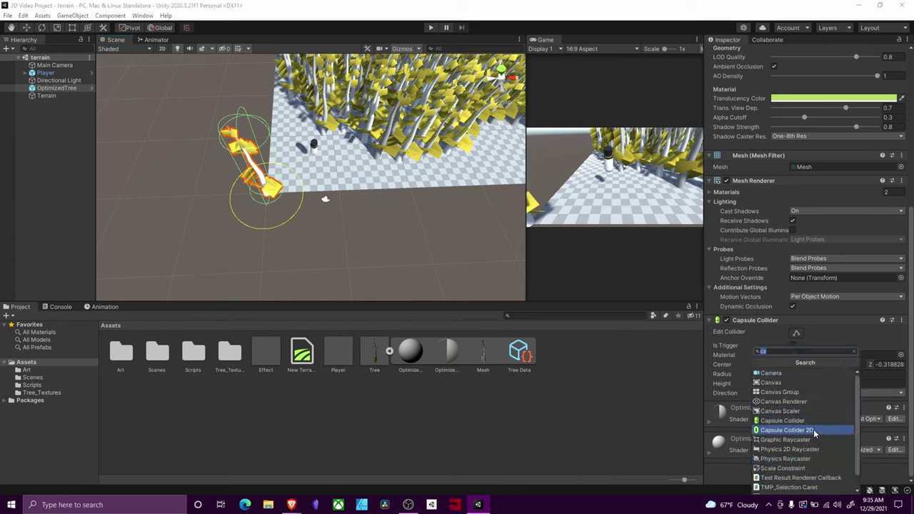
pyautogui.click(836, 324)
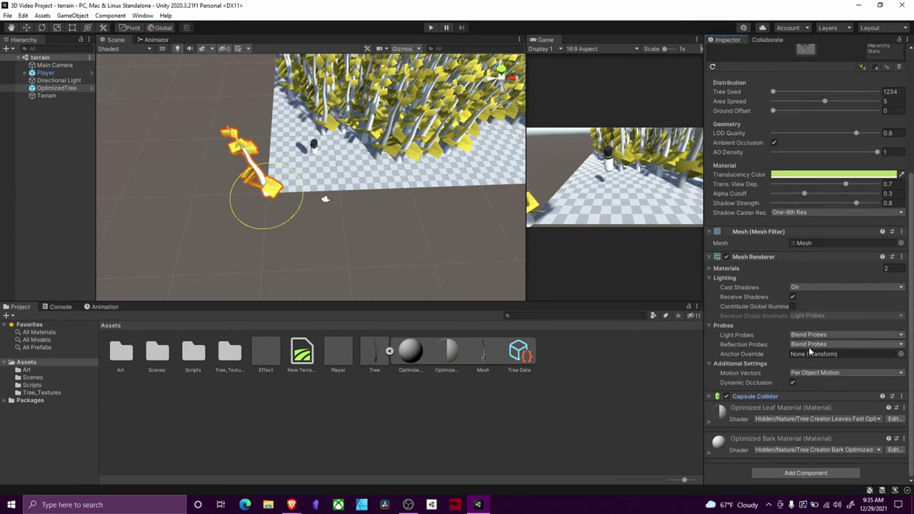
pyautogui.click(796, 396)
pyautogui.scroll(-2, 813, 378)
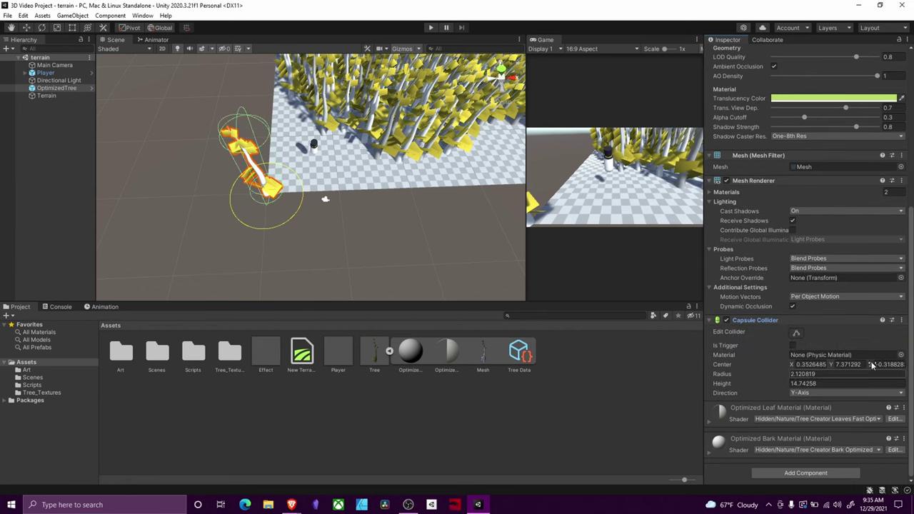
pyautogui.click(44, 114)
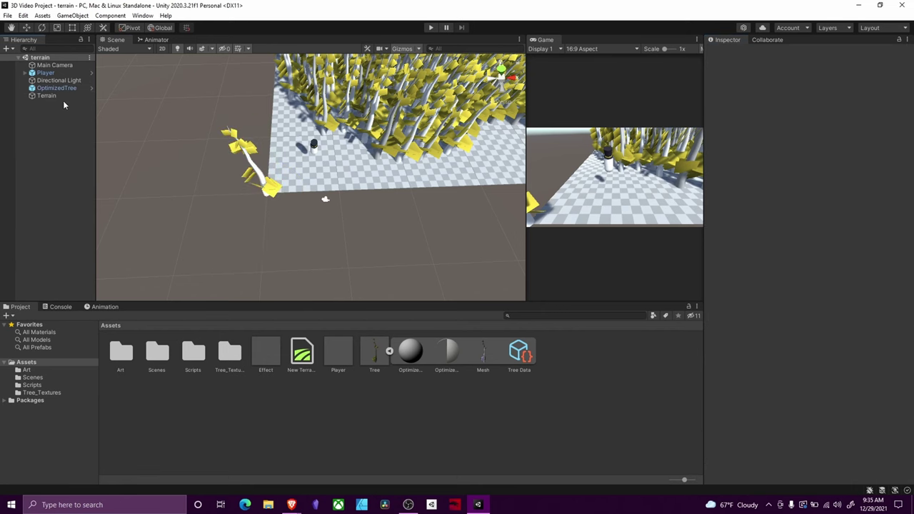
# Step: Try to add the Tree prefab to the Terrain object's list of paintable trees
pyautogui.click(63, 97)
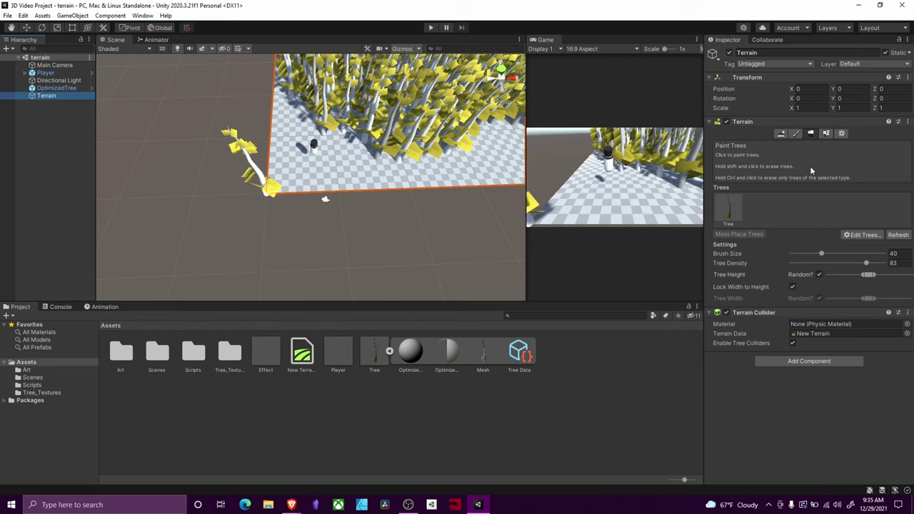
pyautogui.click(864, 235)
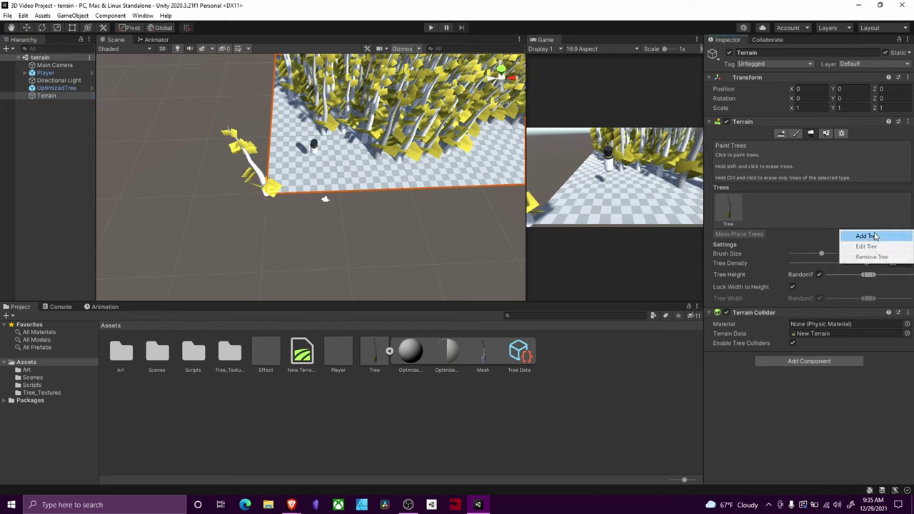
pyautogui.click(874, 236)
pyautogui.click(902, 224)
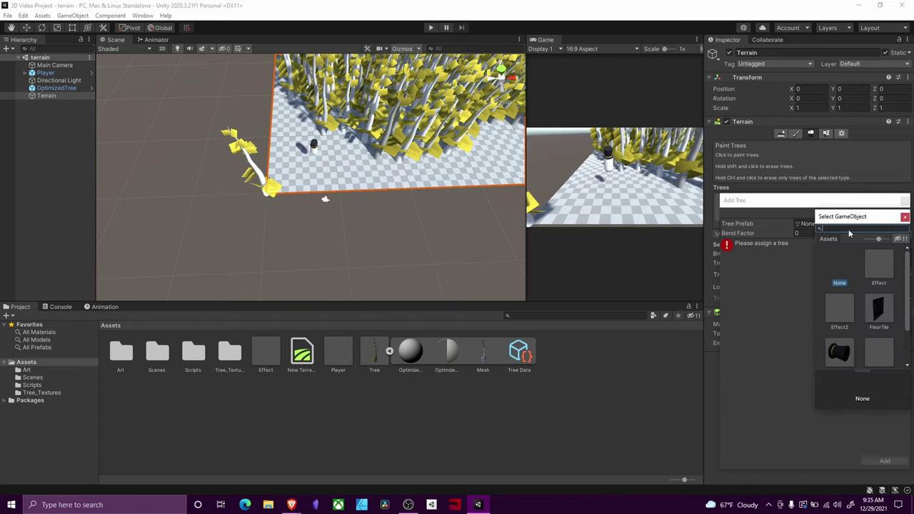
pyautogui.click(869, 267)
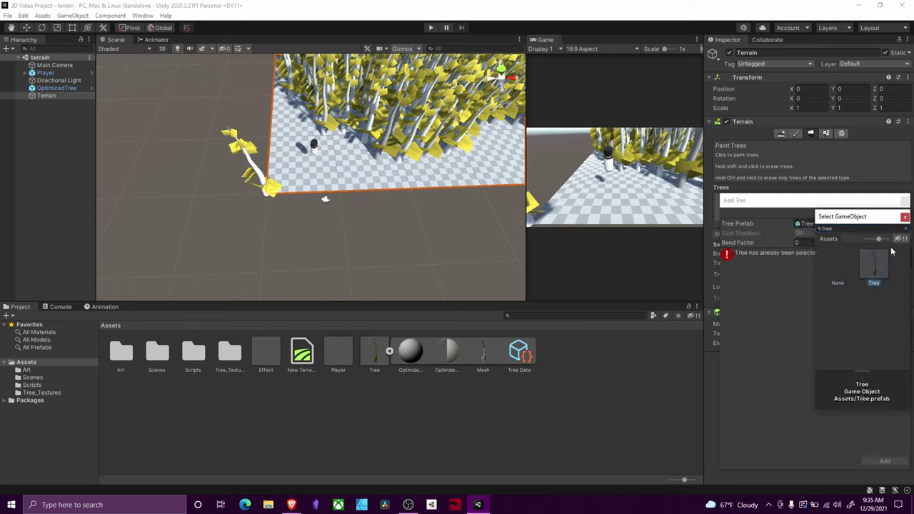
pyautogui.click(905, 217)
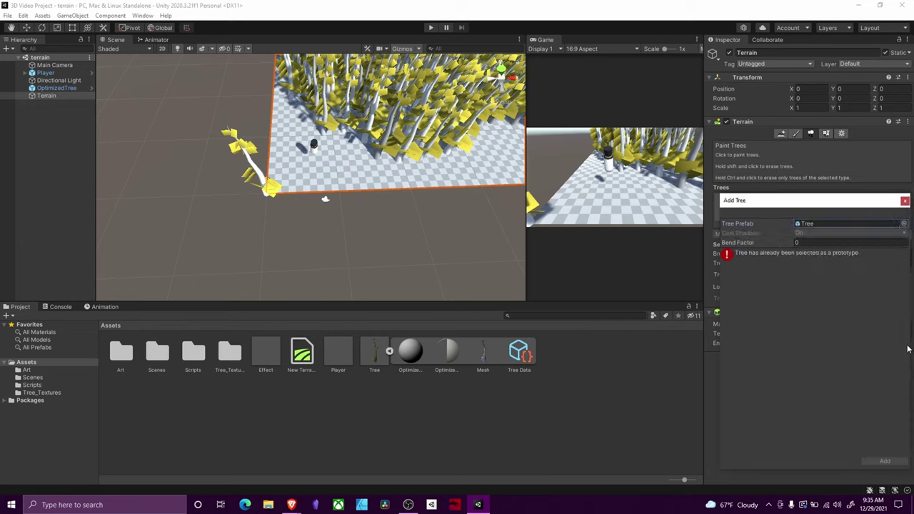
pyautogui.click(904, 201)
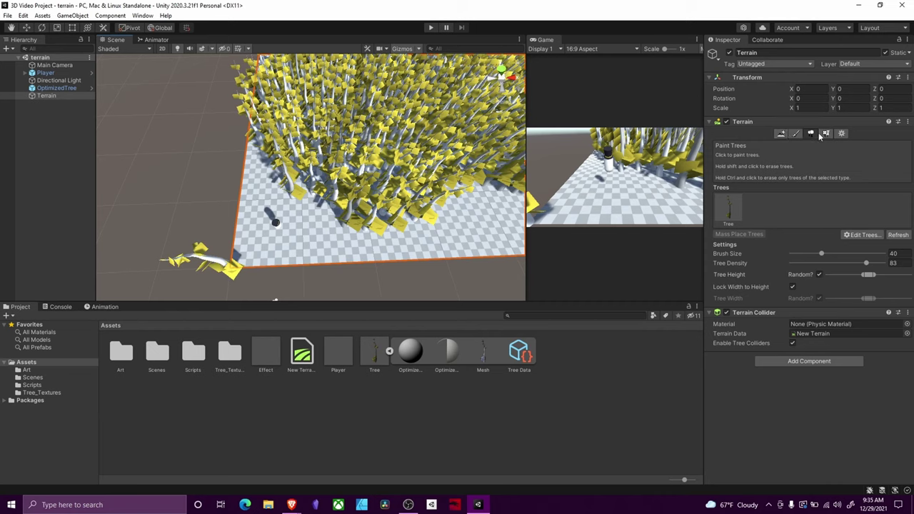
# Step: Paint the Tree prefab across the open area between the existing tree patches on the terrain
pyautogui.scroll(-4, 461, 148)
pyautogui.moveTo(459, 149)
pyautogui.mouseDown(button='right')
pyautogui.moveTo(418, 141)
pyautogui.moveTo(337, 57)
pyautogui.mouseUp(button='right')
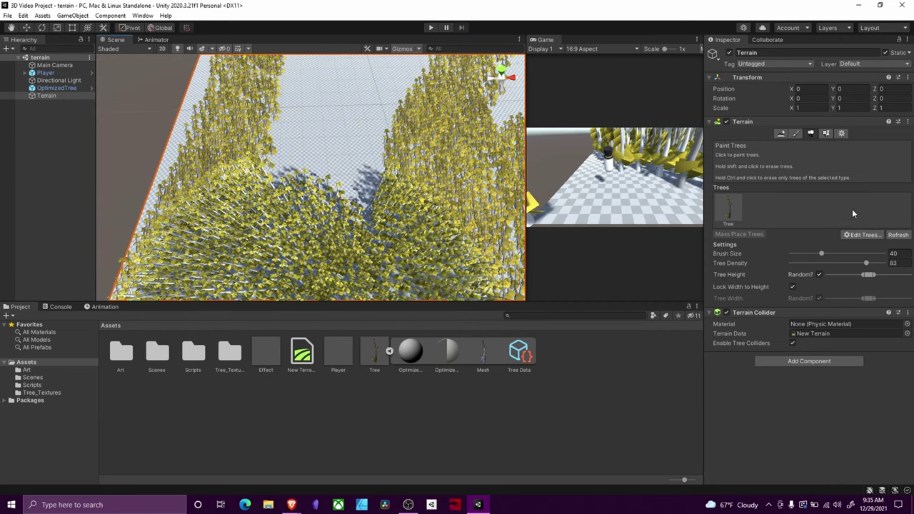
pyautogui.click(728, 209)
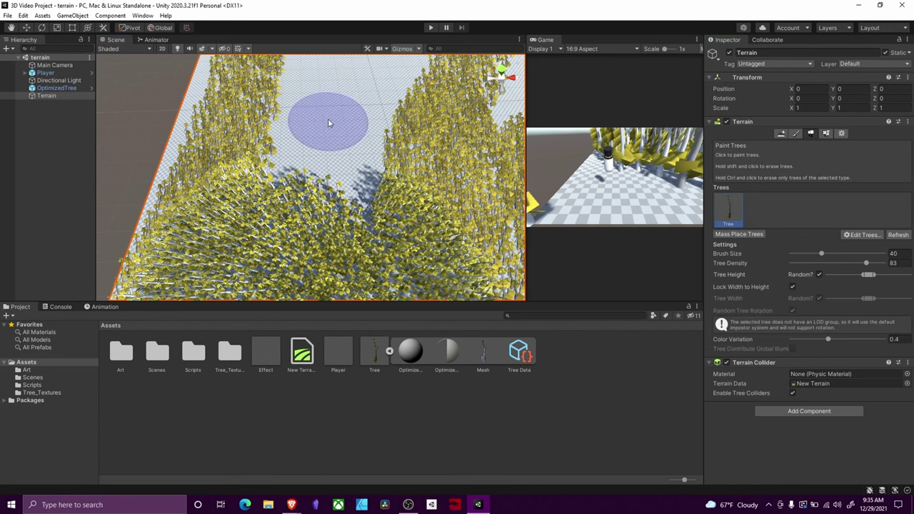
pyautogui.moveTo(326, 119)
pyautogui.mouseDown()
pyautogui.moveTo(371, 86)
pyautogui.moveTo(434, 138)
pyautogui.moveTo(292, 207)
pyautogui.moveTo(374, 153)
pyautogui.moveTo(369, 188)
pyautogui.mouseUp()
pyautogui.moveTo(370, 188); pyautogui.dragTo(257, 207, button='middle')
pyautogui.moveTo(357, 121)
pyautogui.mouseDown()
pyautogui.moveTo(364, 102)
pyautogui.moveTo(336, 210)
pyautogui.mouseUp()
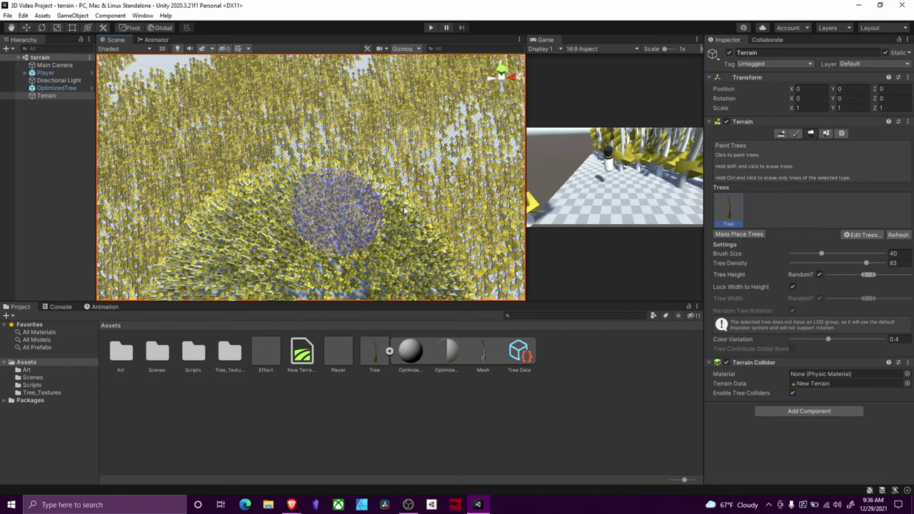
# Step: Examine the painted forest from a distance and up close, including the clearing near the player
pyautogui.moveTo(237, 228); pyautogui.dragTo(596, 34, button='middle')
pyautogui.moveTo(385, 147)
pyautogui.mouseDown(button='middle')
pyautogui.moveTo(433, 149)
pyautogui.moveTo(414, 237)
pyautogui.mouseUp(button='middle')
pyautogui.scroll(-1, 414, 236)
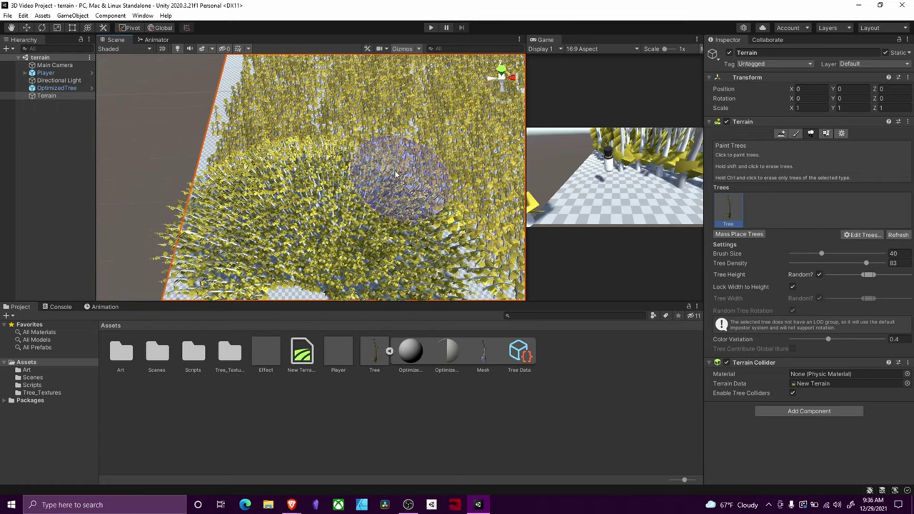
pyautogui.keyDown('alt'); pyautogui.moveTo(434, 126); pyautogui.dragTo(405, 102); pyautogui.keyUp('alt')
pyautogui.moveTo(405, 101)
pyautogui.mouseDown(button='middle')
pyautogui.moveTo(435, 24)
pyautogui.moveTo(434, 75)
pyautogui.mouseUp(button='middle')
pyautogui.scroll(6, 425, 196)
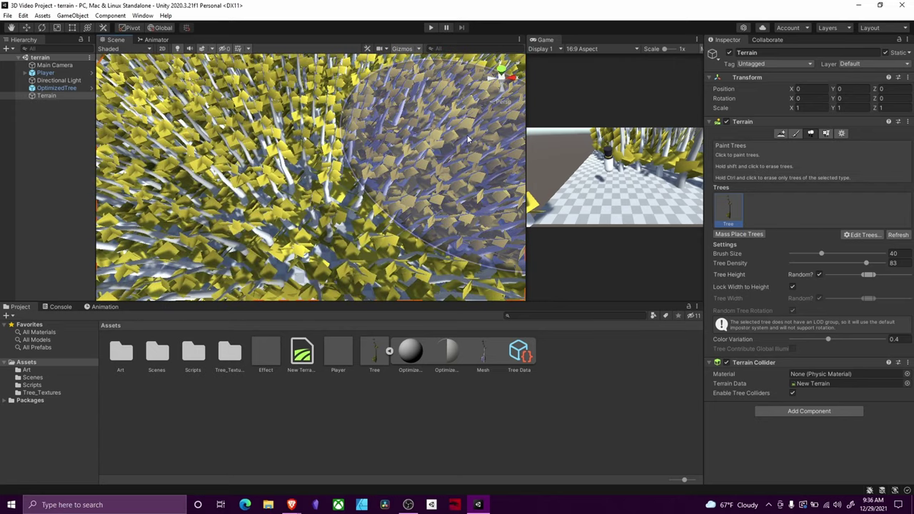
pyautogui.scroll(-6, 464, 135)
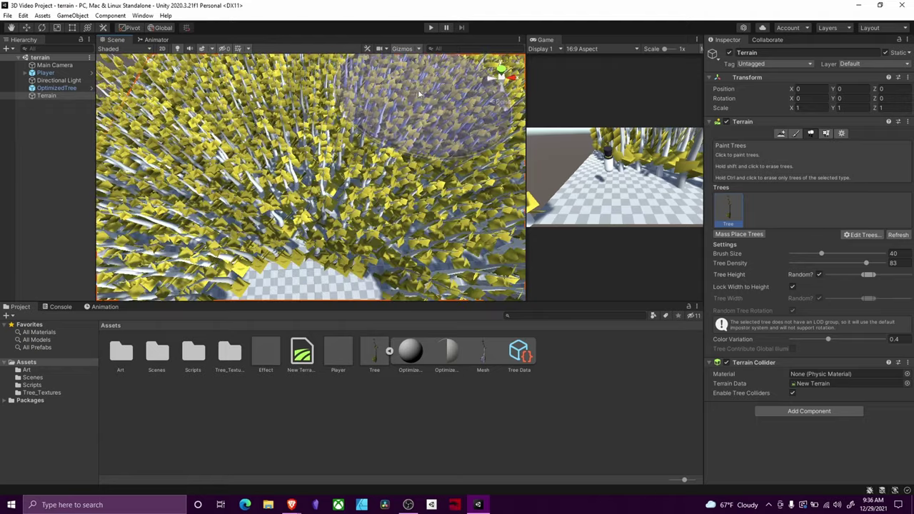
pyautogui.moveTo(453, 135)
pyautogui.mouseDown(button='middle')
pyautogui.moveTo(424, 198)
pyautogui.moveTo(317, 350)
pyautogui.moveTo(249, 473)
pyautogui.moveTo(122, 48)
pyautogui.moveTo(711, 504)
pyautogui.moveTo(693, 447)
pyautogui.moveTo(139, 430)
pyautogui.moveTo(301, 60)
pyautogui.moveTo(279, 122)
pyautogui.moveTo(105, 330)
pyautogui.moveTo(65, 312)
pyautogui.moveTo(49, 125)
pyautogui.moveTo(133, 29)
pyautogui.moveTo(328, 464)
pyautogui.moveTo(520, 387)
pyautogui.moveTo(530, 255)
pyautogui.moveTo(498, 95)
pyautogui.moveTo(384, 95)
pyautogui.moveTo(245, 179)
pyautogui.moveTo(489, 153)
pyautogui.moveTo(438, 194)
pyautogui.mouseUp(button='middle')
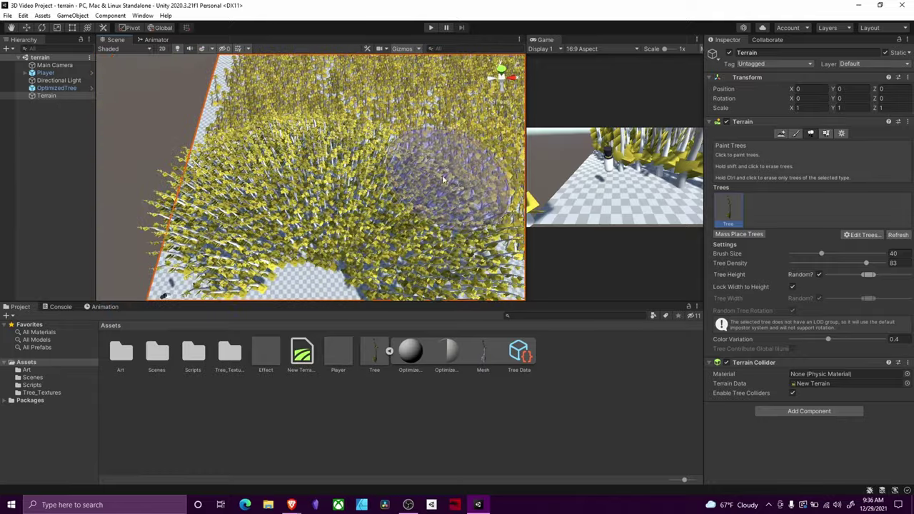
pyautogui.scroll(-9, 426, 214)
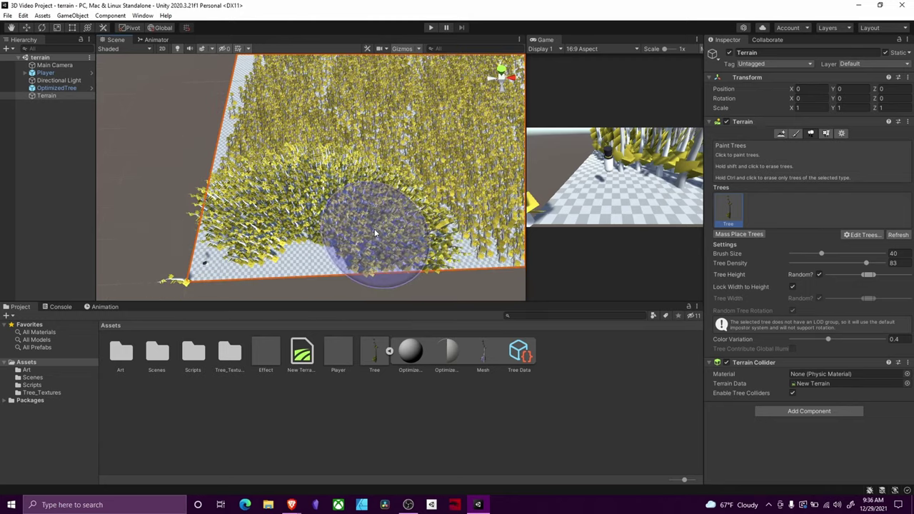
pyautogui.moveTo(432, 129); pyautogui.dragTo(399, 139, button='middle')
pyautogui.scroll(8, 465, 104)
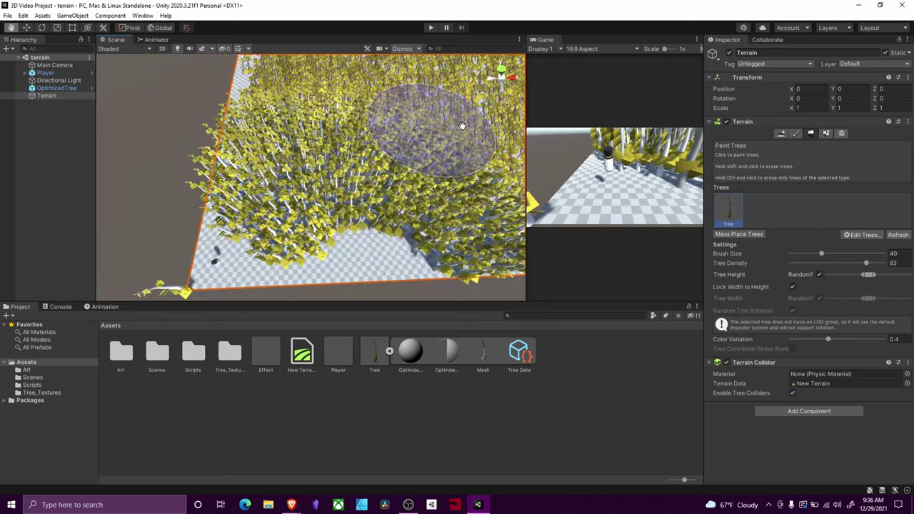
pyautogui.moveTo(326, 171); pyautogui.dragTo(406, 157, button='middle')
pyautogui.scroll(3, 406, 158)
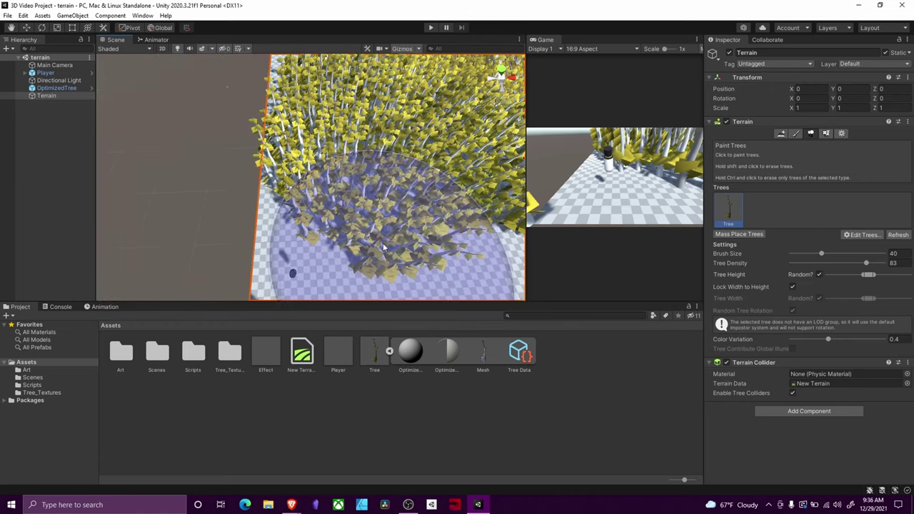
pyautogui.moveTo(400, 286); pyautogui.dragTo(344, 175, button='middle')
pyautogui.scroll(3, 348, 182)
# Step: Run the game, walk the player against the tree trunks at the forest's edge to test collisions, and stop the game
pyautogui.click(431, 27)
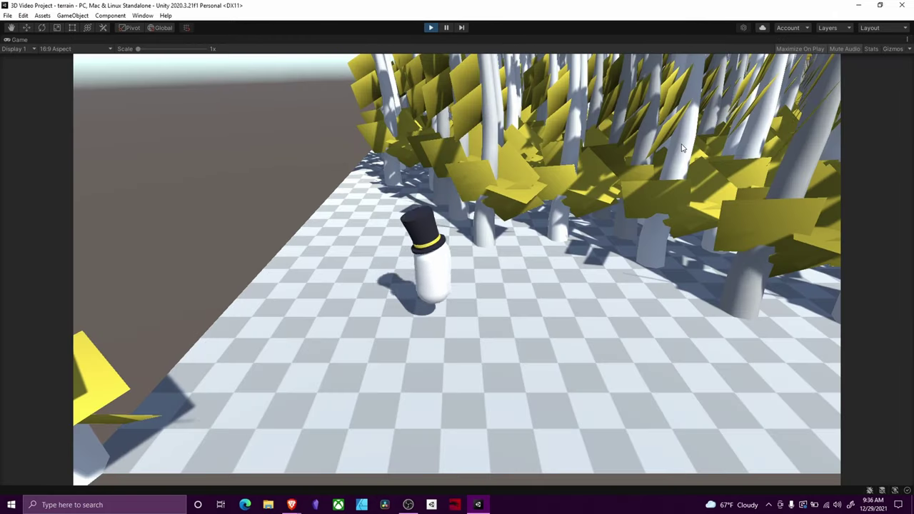
pyautogui.press('d')
pyautogui.press('w')
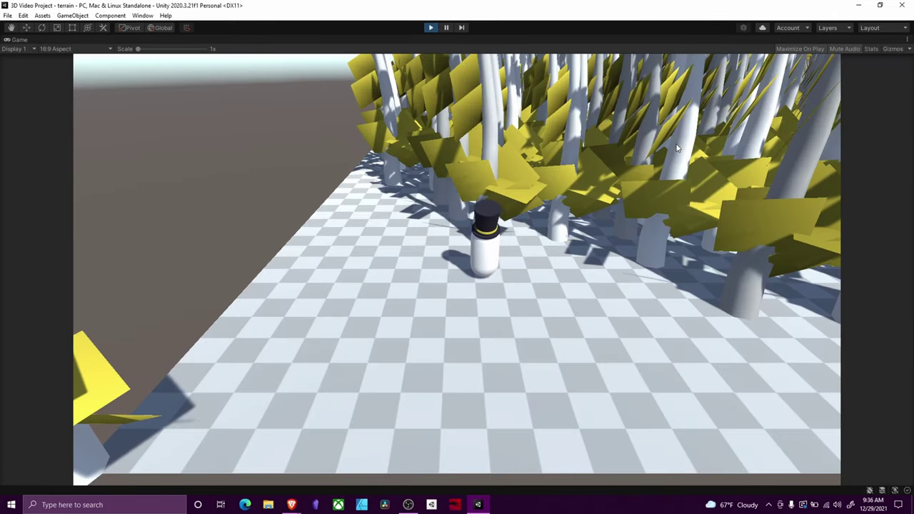
pyautogui.press('d')
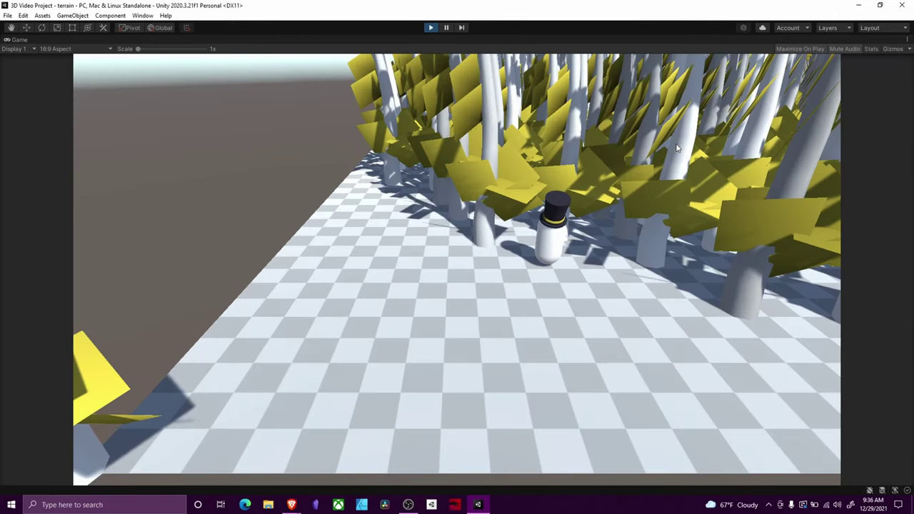
pyautogui.press('d')
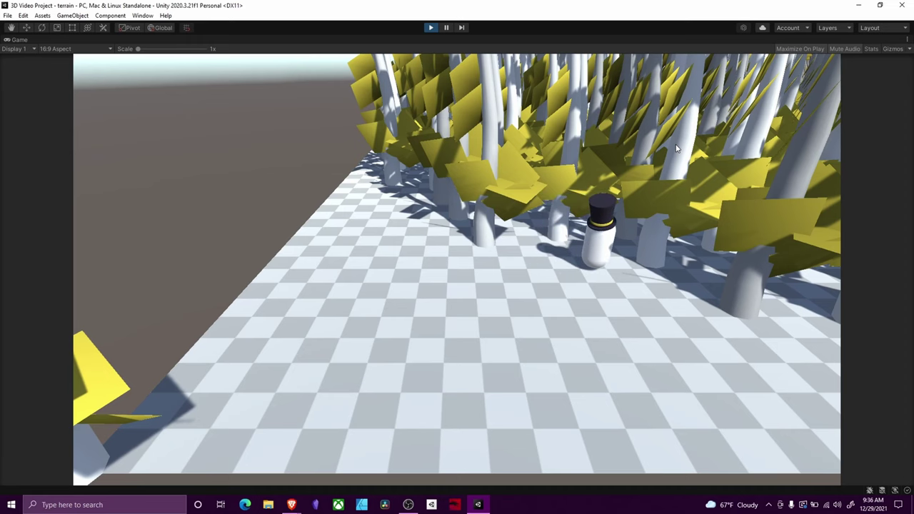
pyautogui.press('d')
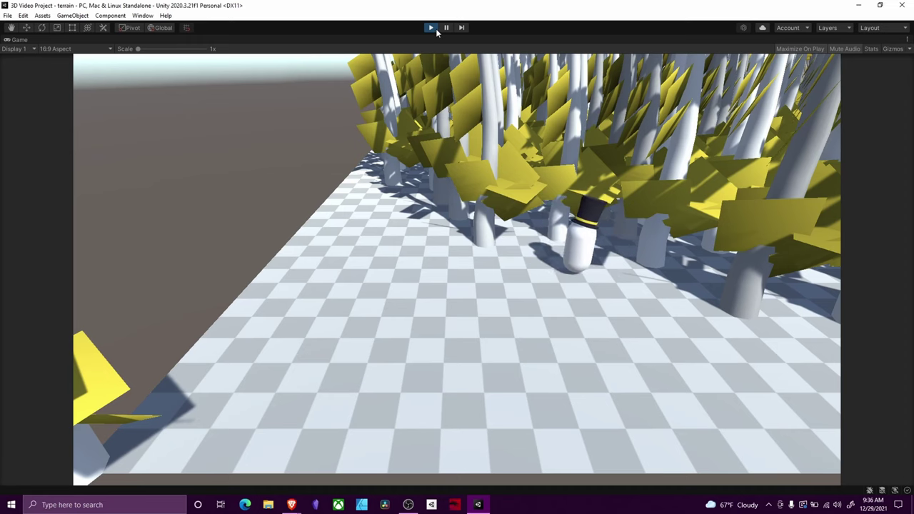
pyautogui.click(430, 28)
# Step: Deselect the terrain and create a Cube in the scene, keeping its default name
pyautogui.scroll(-8, 414, 190)
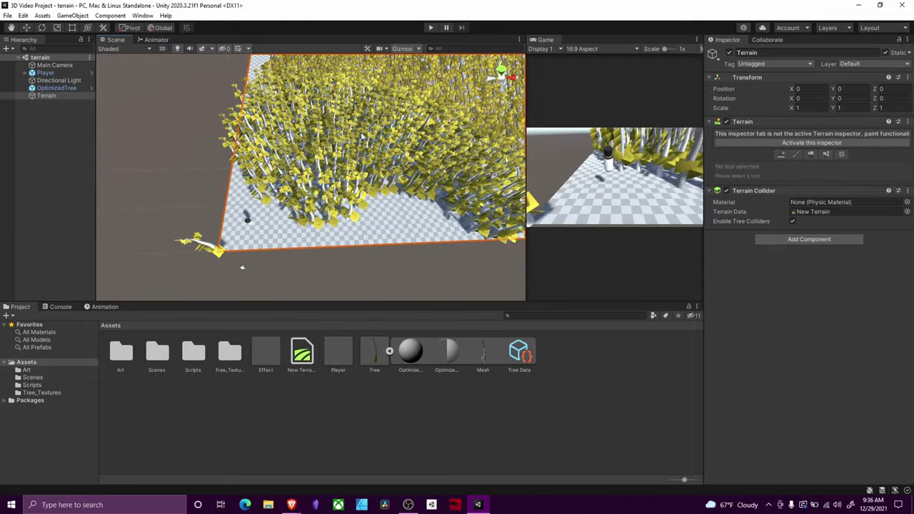
pyautogui.moveTo(314, 209); pyautogui.dragTo(391, 179, button='middle')
pyautogui.moveTo(492, 101); pyautogui.dragTo(371, 157, button='middle')
pyautogui.scroll(10, 373, 154)
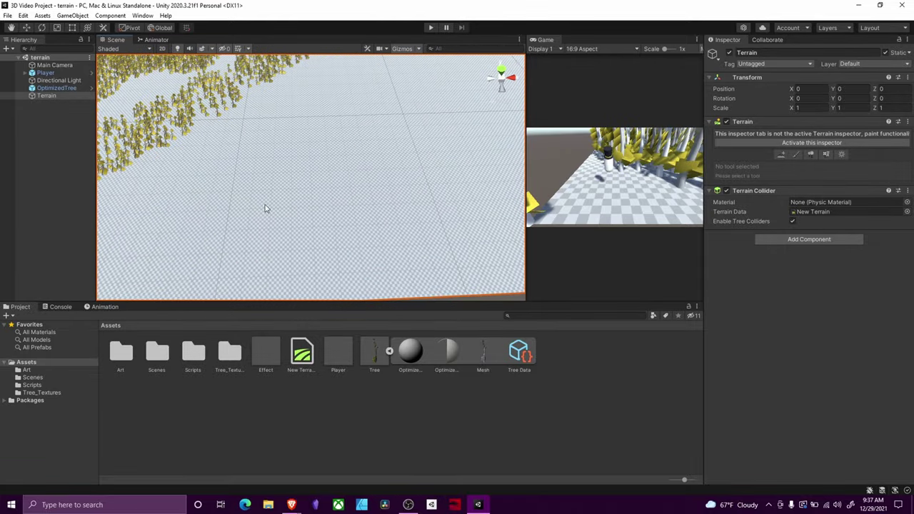
pyautogui.click(71, 153)
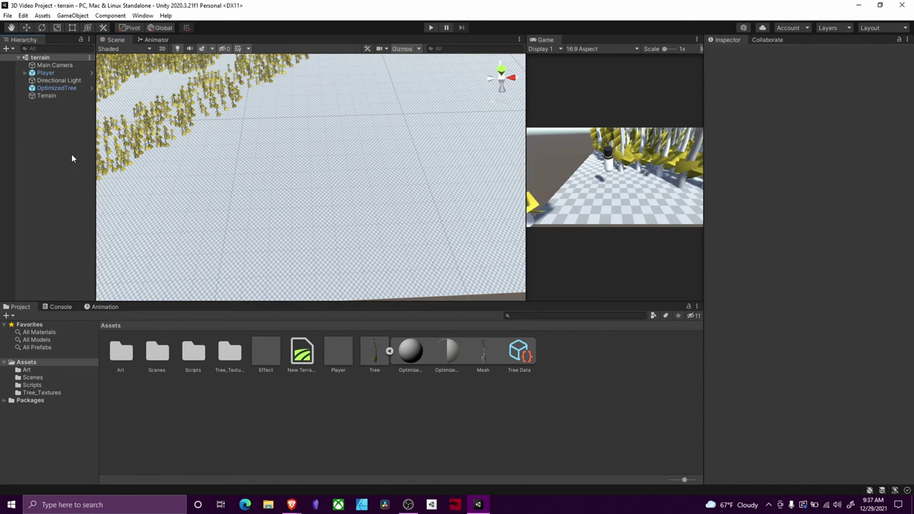
pyautogui.scroll(-3, 251, 171)
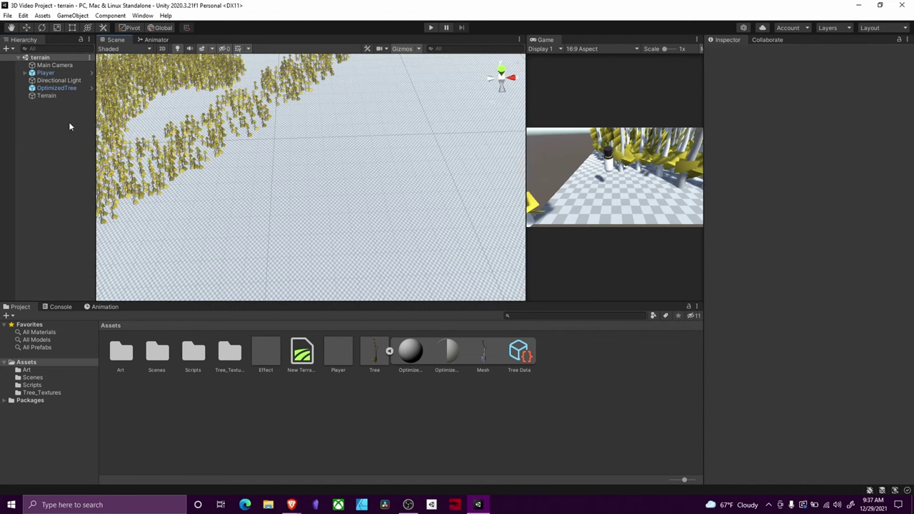
pyautogui.rightClick(50, 123)
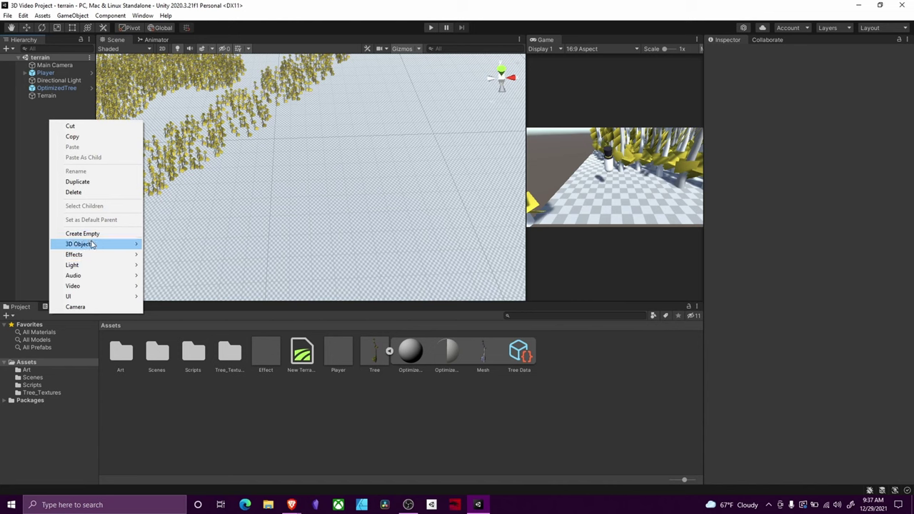
pyautogui.moveTo(95, 243)
pyautogui.click(177, 243)
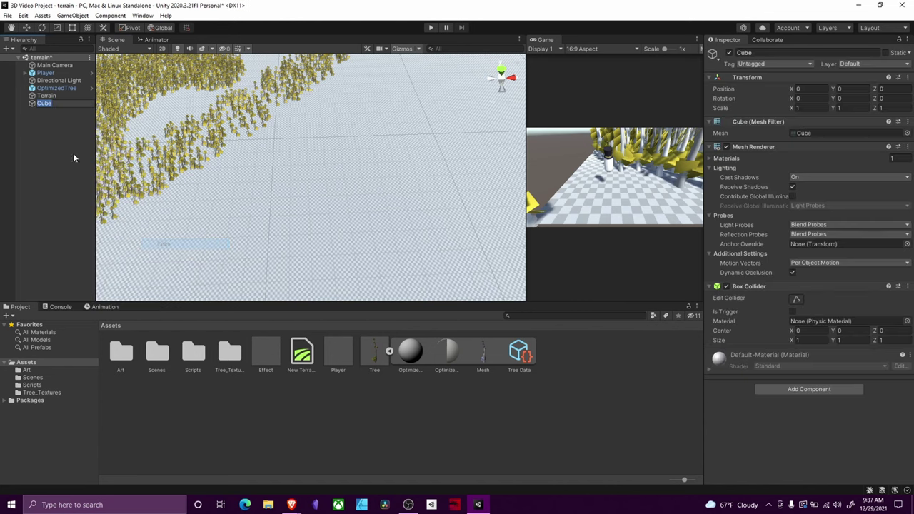
pyautogui.click(71, 103)
pyautogui.click(72, 111)
pyautogui.click(67, 103)
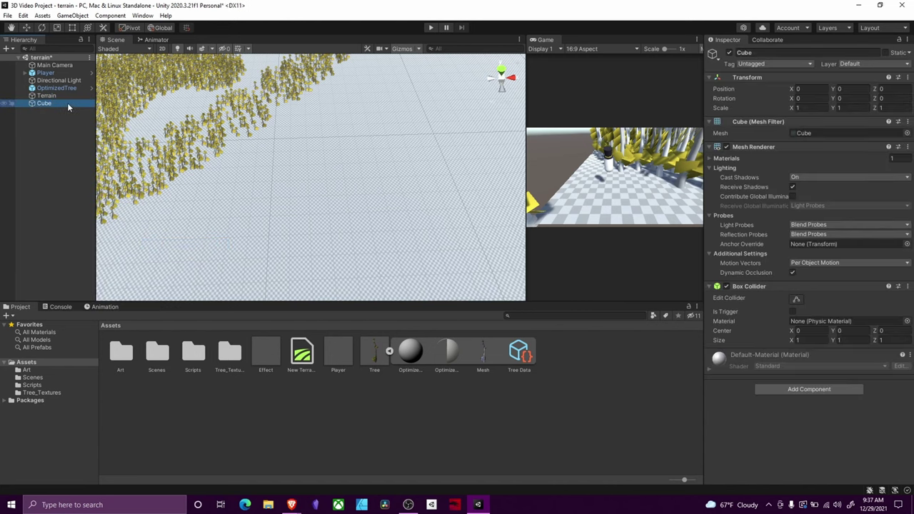
# Step: Duplicate the original cube twice to make a set of three cubes
pyautogui.rightClick(67, 103)
pyautogui.click(114, 168)
pyautogui.rightClick(41, 106)
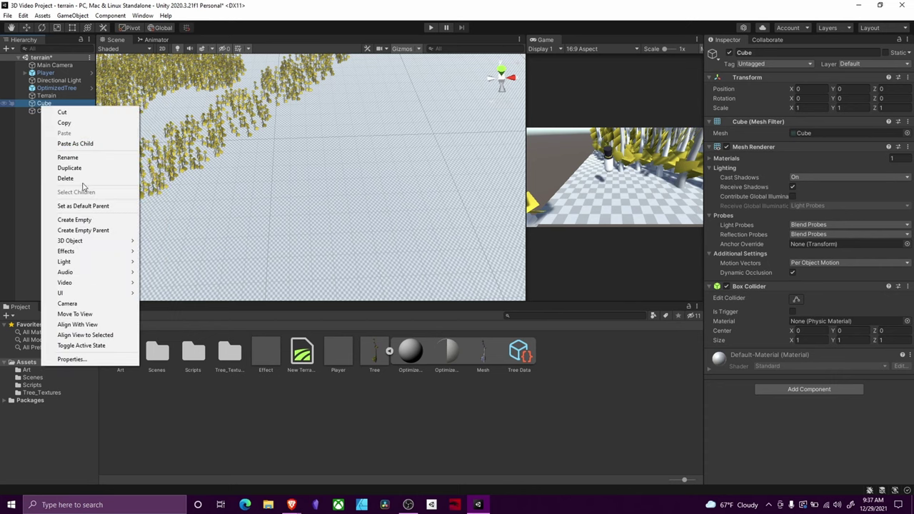
pyautogui.click(70, 167)
# Step: Duplicate the whole set of cubes twice to make twelve cubes in total
pyautogui.keyDown('shift'); pyautogui.click(43, 102); pyautogui.keyUp('shift')
pyautogui.rightClick(54, 117)
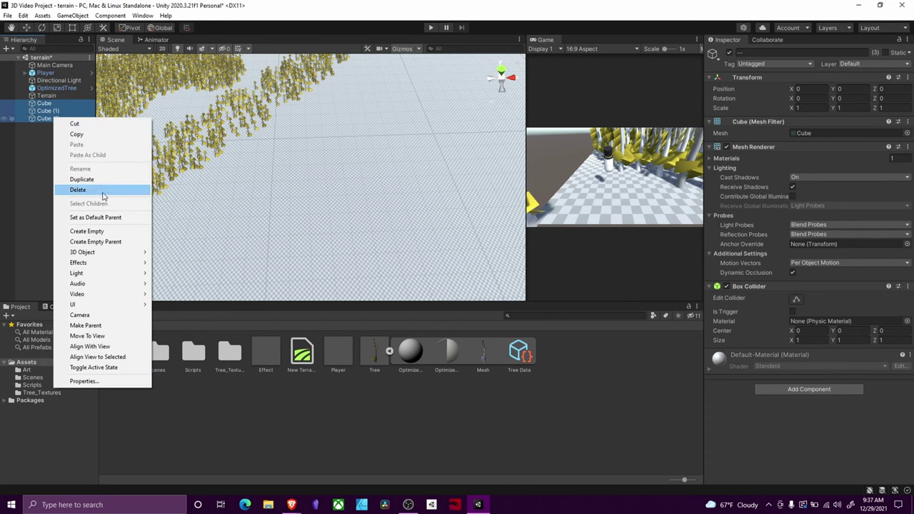
pyautogui.click(81, 179)
pyautogui.keyDown('shift'); pyautogui.click(43, 103); pyautogui.keyUp('shift')
pyautogui.rightClick(58, 120)
pyautogui.click(87, 180)
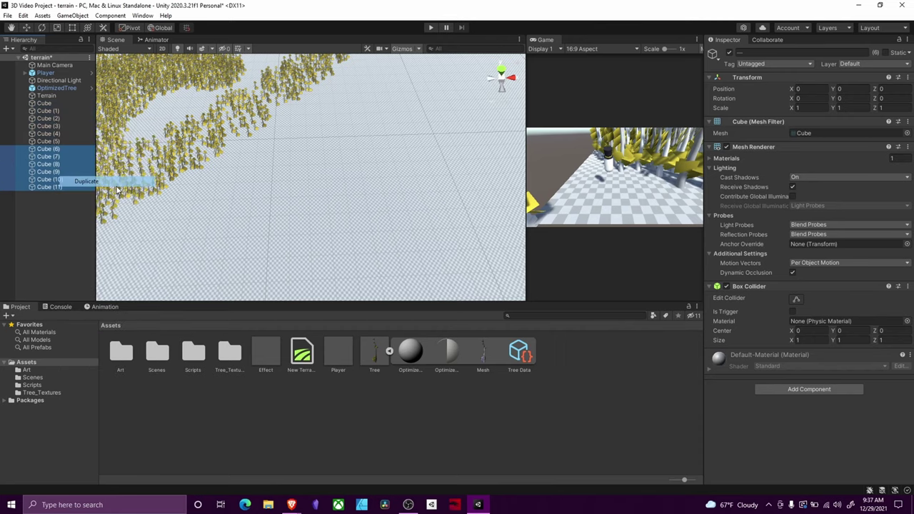
# Step: Select all twelve cubes and move them together onto the terrain near the player, at about X 11.6, Z 4.3
pyautogui.click(48, 103)
pyautogui.keyDown('shift'); pyautogui.click(49, 186); pyautogui.keyUp('shift')
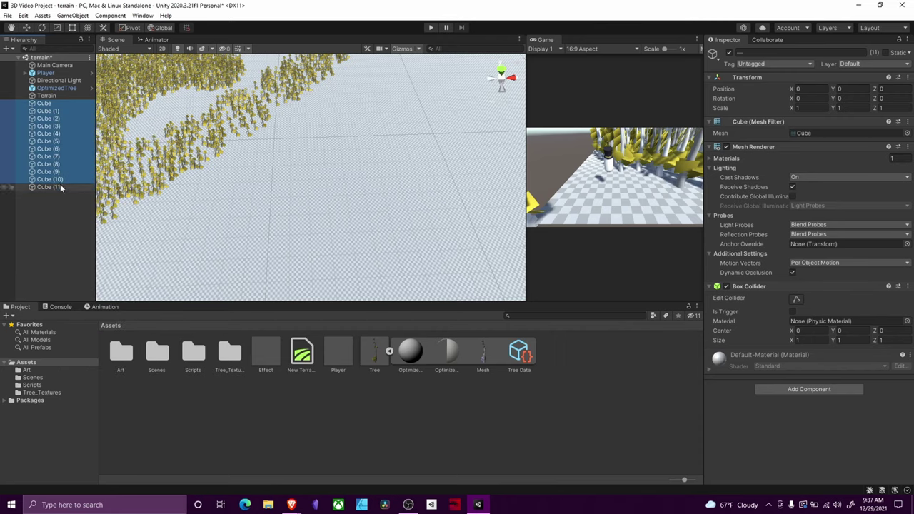
pyautogui.scroll(3, 349, 192)
pyautogui.moveTo(349, 192); pyautogui.dragTo(457, 153, button='middle')
pyautogui.moveTo(236, 197); pyautogui.dragTo(428, 157, button='middle')
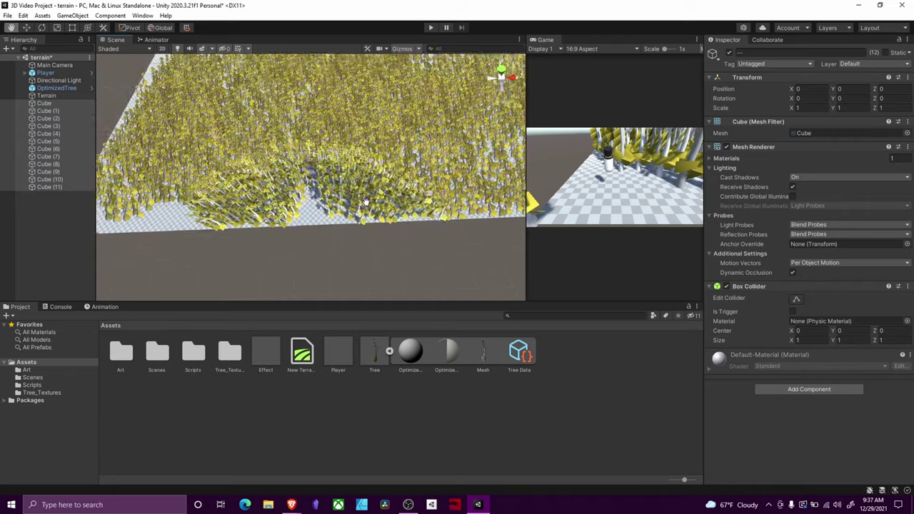
pyautogui.moveTo(221, 153); pyautogui.dragTo(236, 200, button='middle')
pyautogui.scroll(-2, 235, 200)
pyautogui.scroll(3, 214, 244)
pyautogui.moveTo(214, 244); pyautogui.dragTo(269, 209, button='middle')
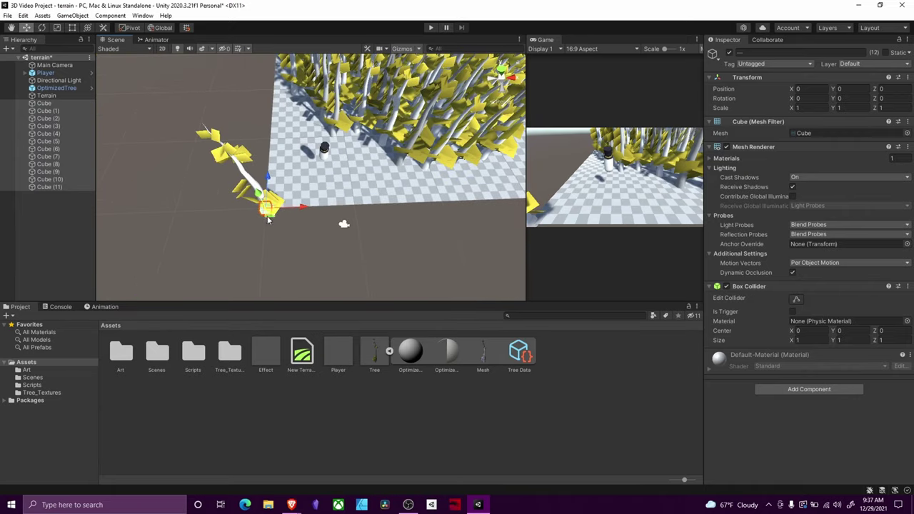
pyautogui.moveTo(269, 213); pyautogui.dragTo(364, 179)
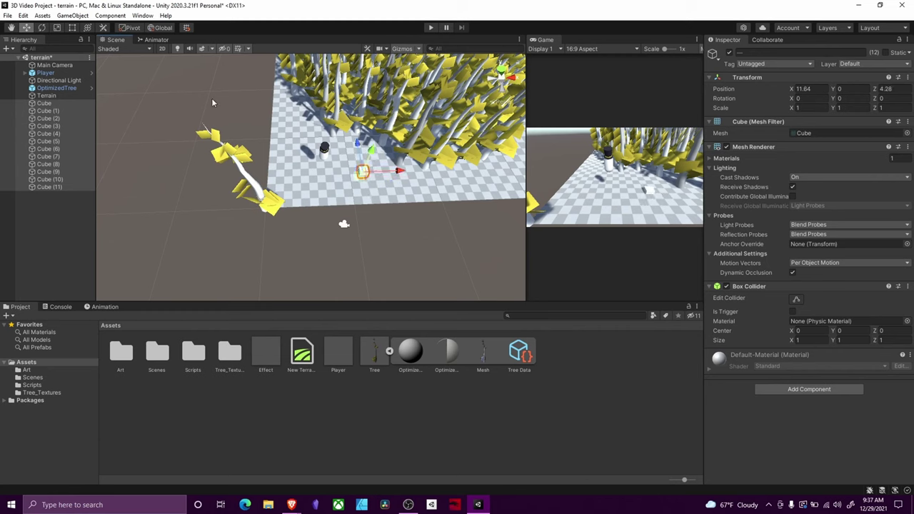
# Step: Select every cube from Cube to Cube (11) and filter the hierarchy for "cube"
pyautogui.click(61, 113)
pyautogui.click(65, 105)
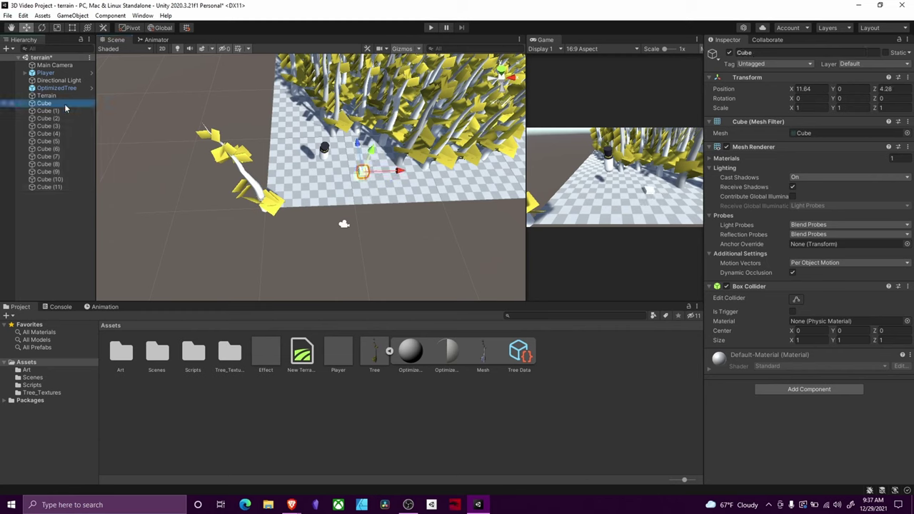
pyautogui.keyDown('shift'); pyautogui.click(71, 185); pyautogui.keyUp('shift')
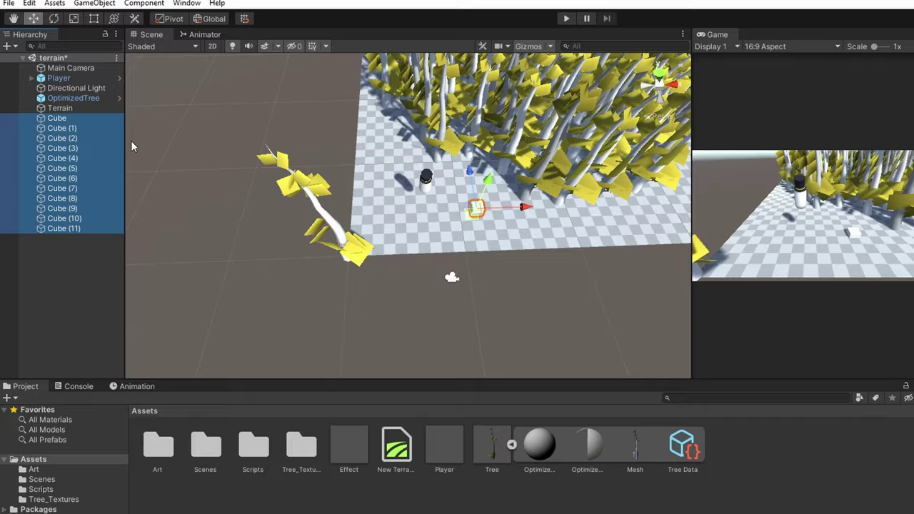
pyautogui.click(25, 48)
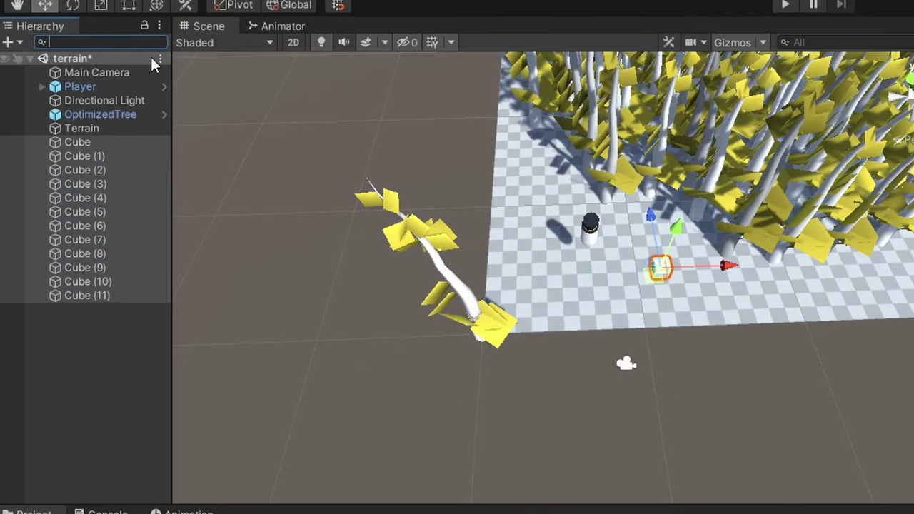
pyautogui.write('cube')
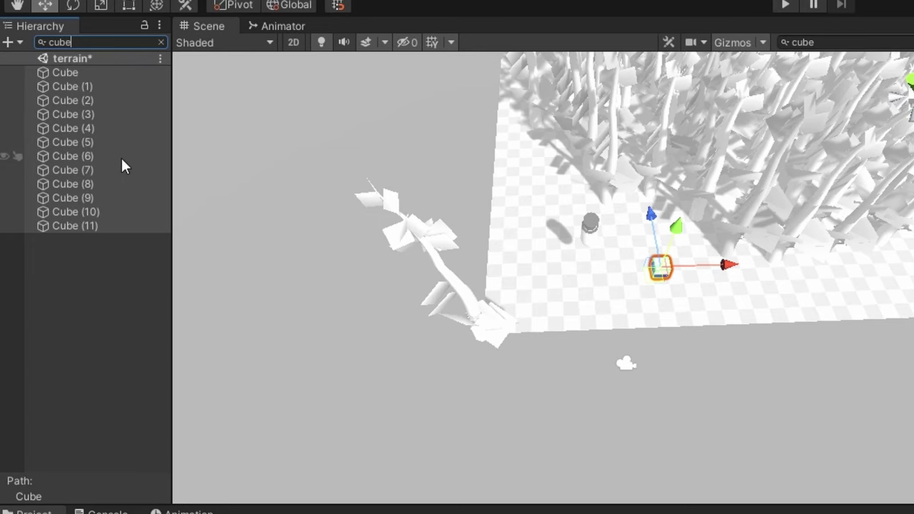
# Step: Filter the hierarchy for "tree" instead and clear the object selection
pyautogui.press('BackSpace')
pyautogui.press('BackSpace')
pyautogui.press('BackSpace')
pyautogui.press('BackSpace')
pyautogui.write('tree')
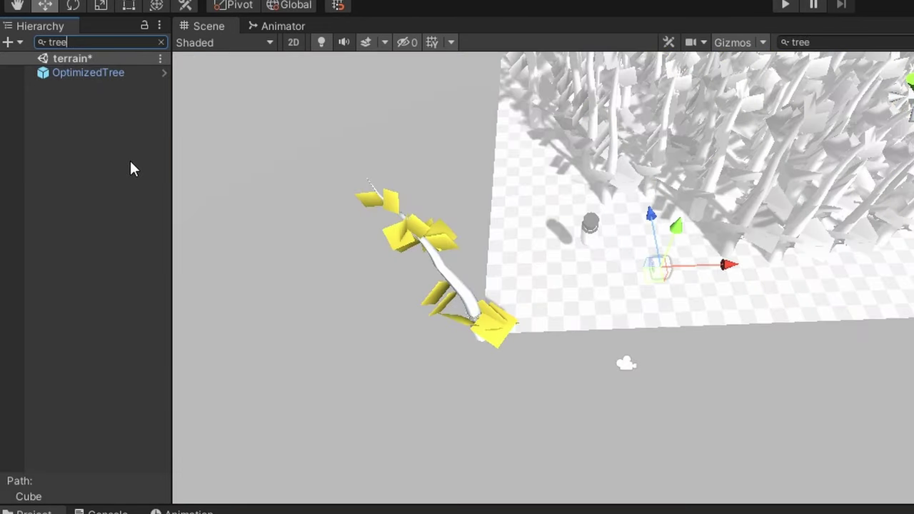
pyautogui.click(84, 88)
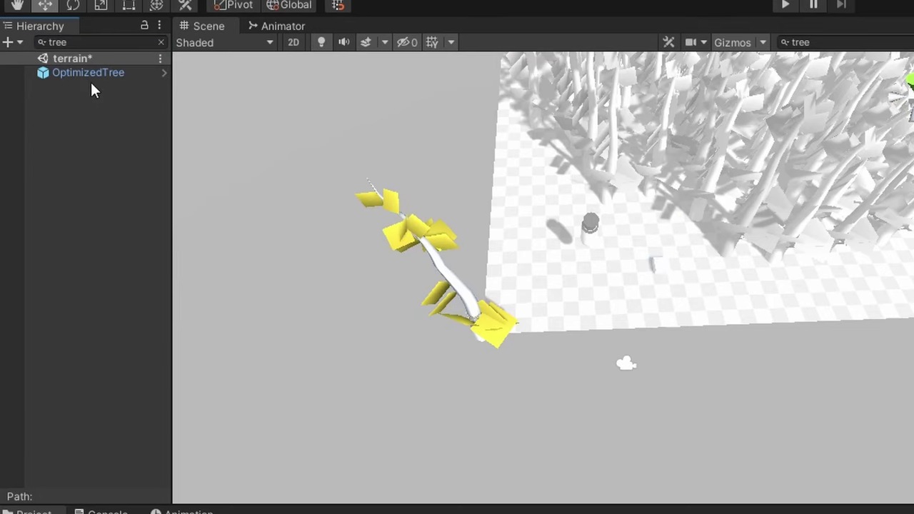
# Step: Check the OptimizedTree object in the filtered hierarchy, then deselect it and clear the "tree" filter
pyautogui.click(93, 75)
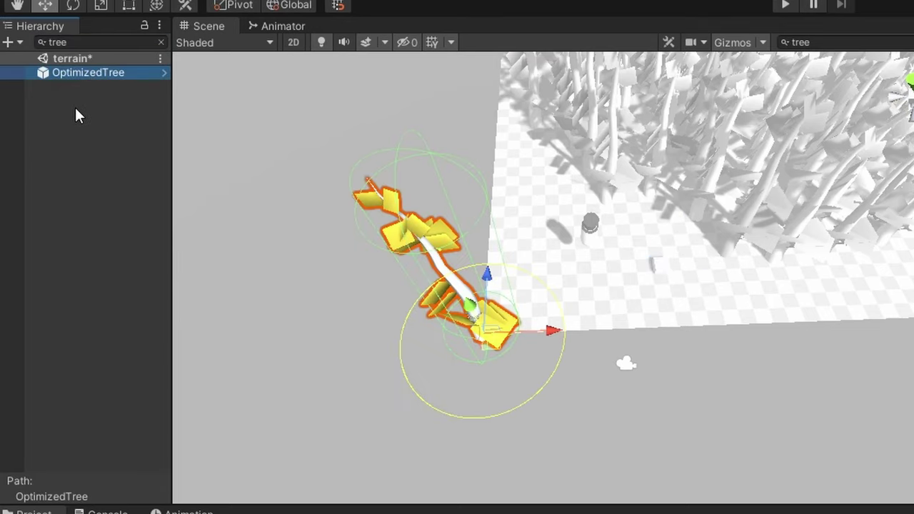
pyautogui.click(113, 161)
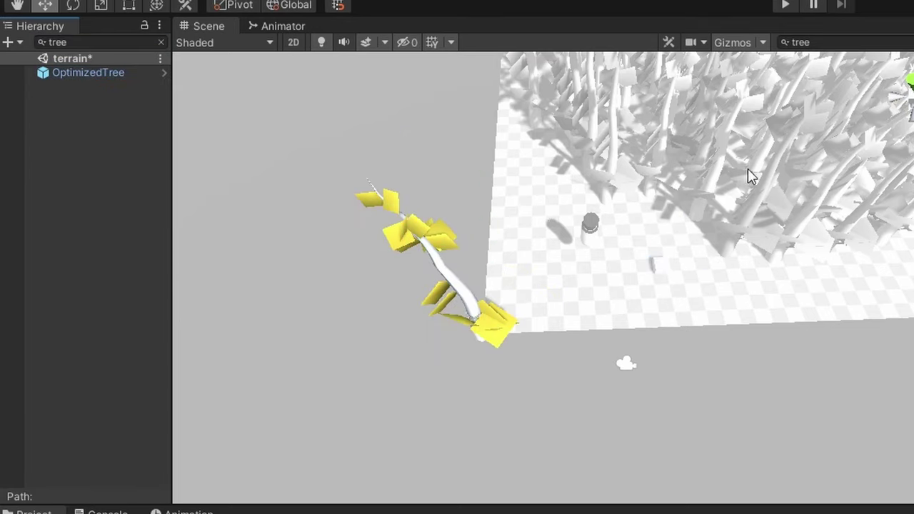
pyautogui.moveTo(746, 169); pyautogui.dragTo(472, 403, button='middle')
pyautogui.click(160, 43)
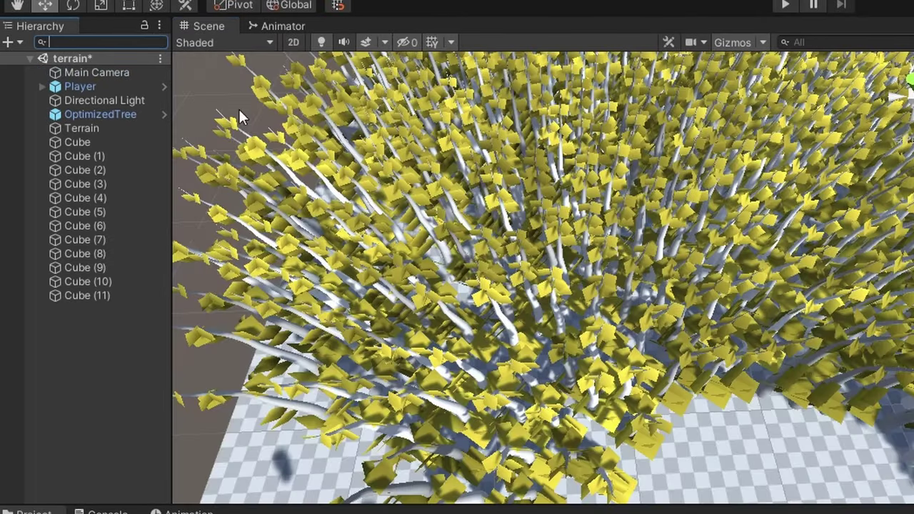
# Step: Examine the painted trees across the terrain and select the OptimizedTree object to view its properties
pyautogui.scroll(-2, 531, 194)
pyautogui.scroll(-5, 531, 194)
pyautogui.moveTo(669, 199); pyautogui.dragTo(446, 371, button='middle')
pyautogui.moveTo(596, 321); pyautogui.dragTo(656, 270, button='middle')
pyautogui.scroll(1, 655, 270)
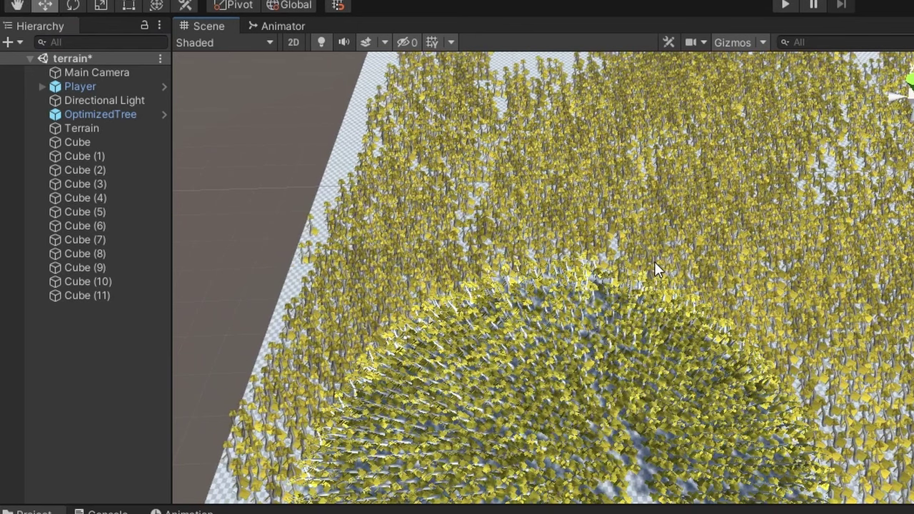
pyautogui.click(62, 114)
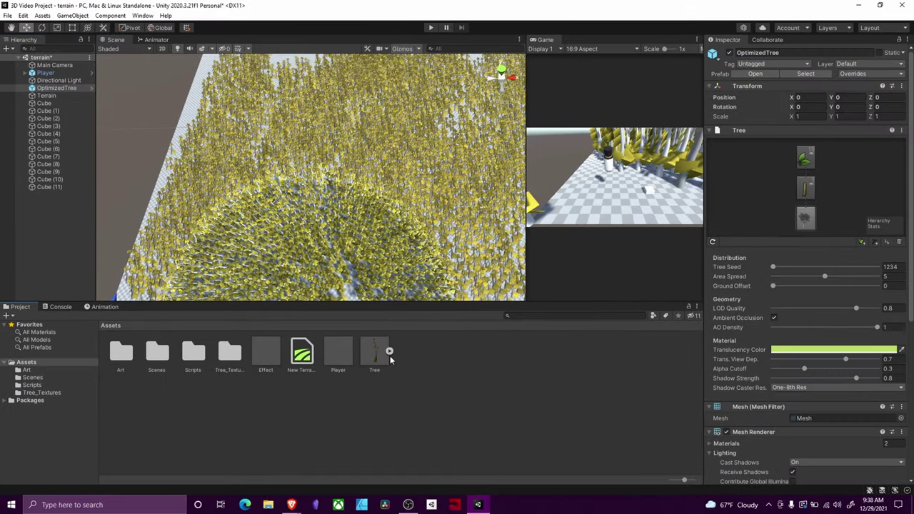
# Step: Open the Tree prefab from the project assets to examine its Capsule Collider, and return to the terrain scene
pyautogui.click(377, 354)
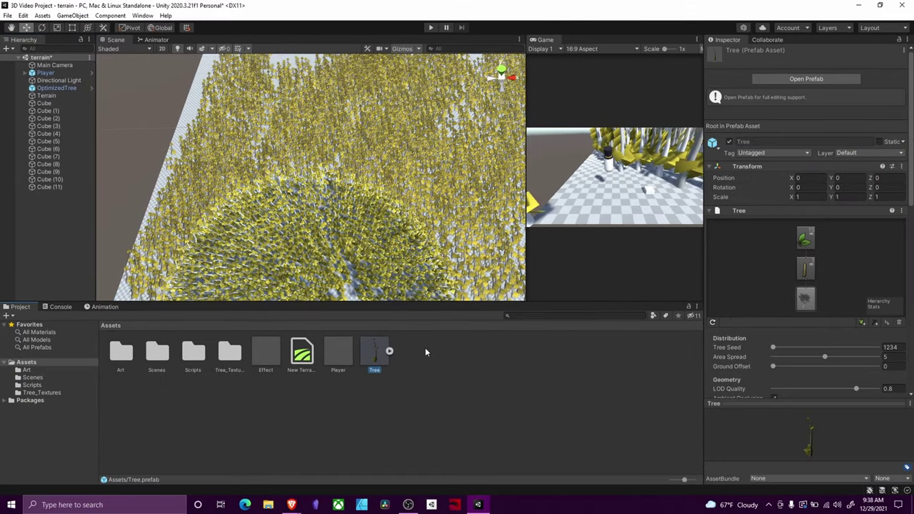
pyautogui.click(820, 82)
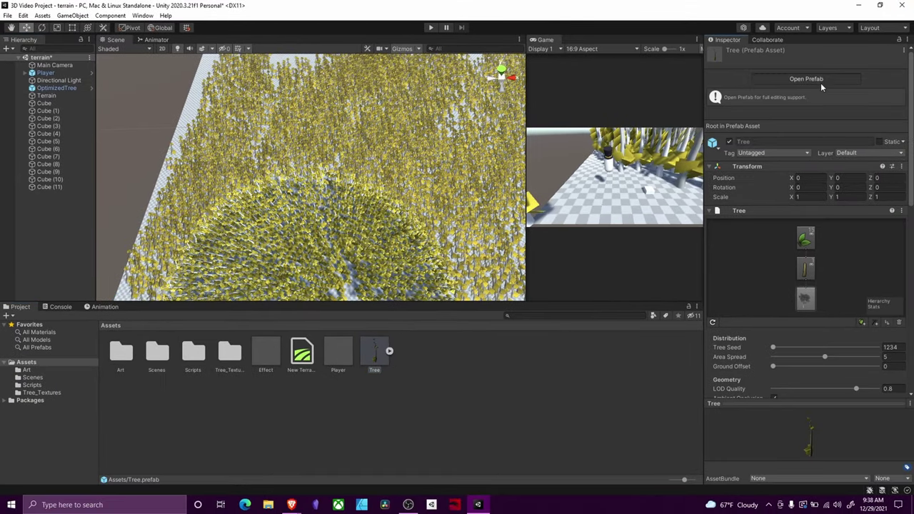
pyautogui.scroll(-5, 841, 437)
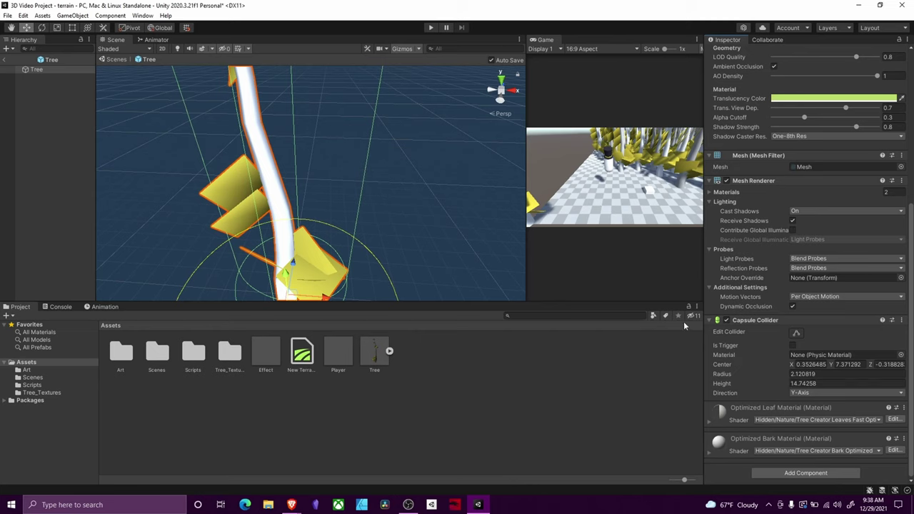
pyautogui.click(4, 61)
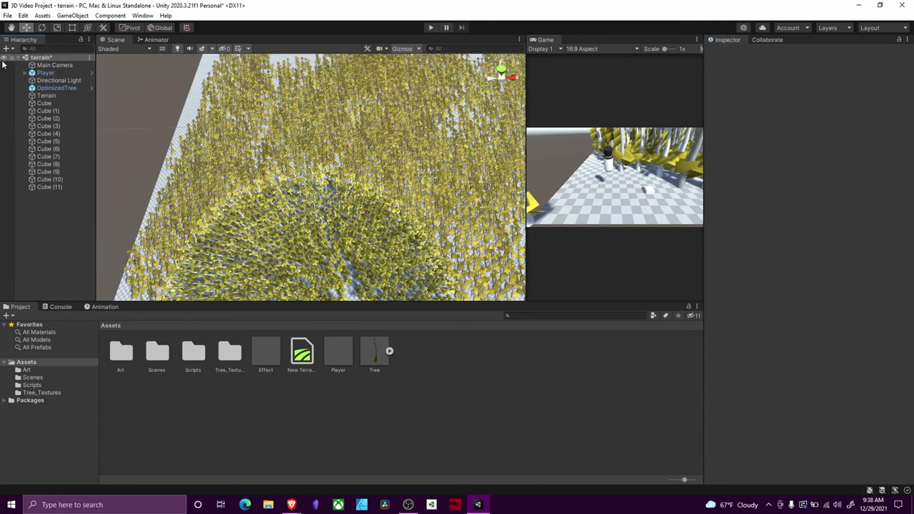